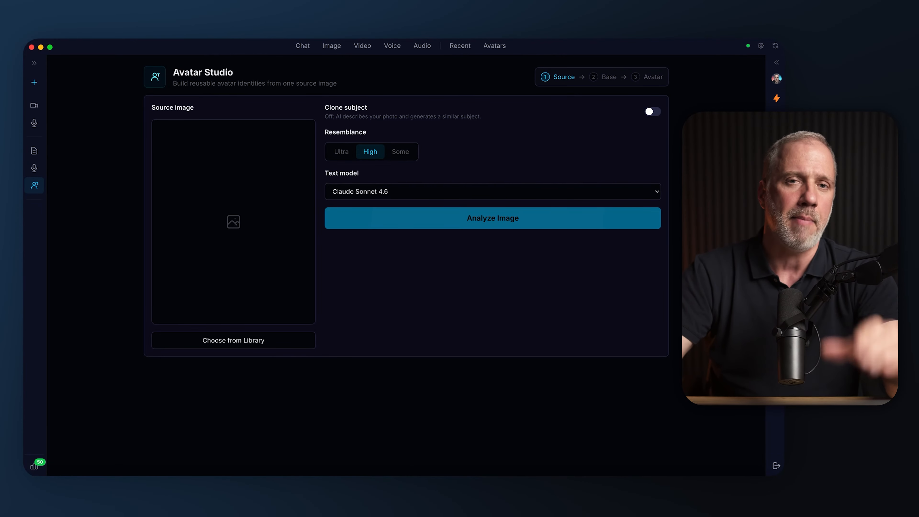
pyautogui.click(36, 64)
pyautogui.click(119, 66)
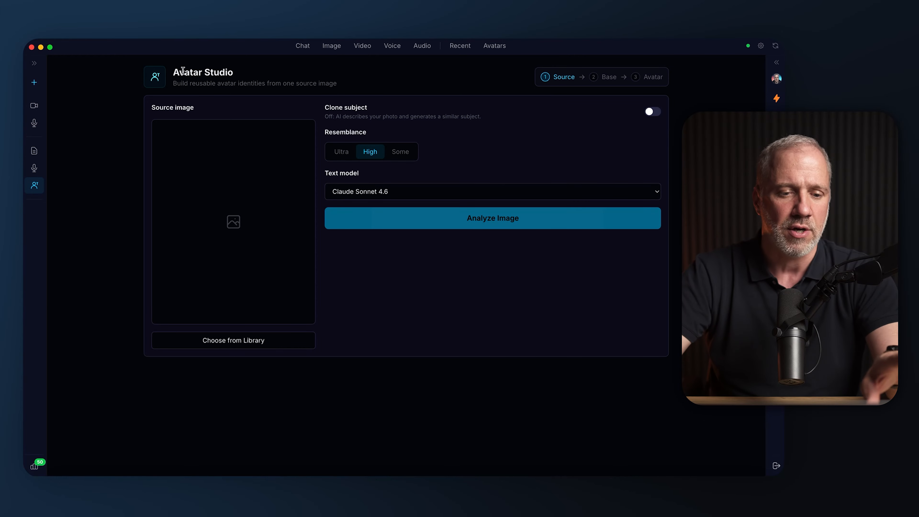
pyautogui.moveTo(183, 71); pyautogui.dragTo(237, 72)
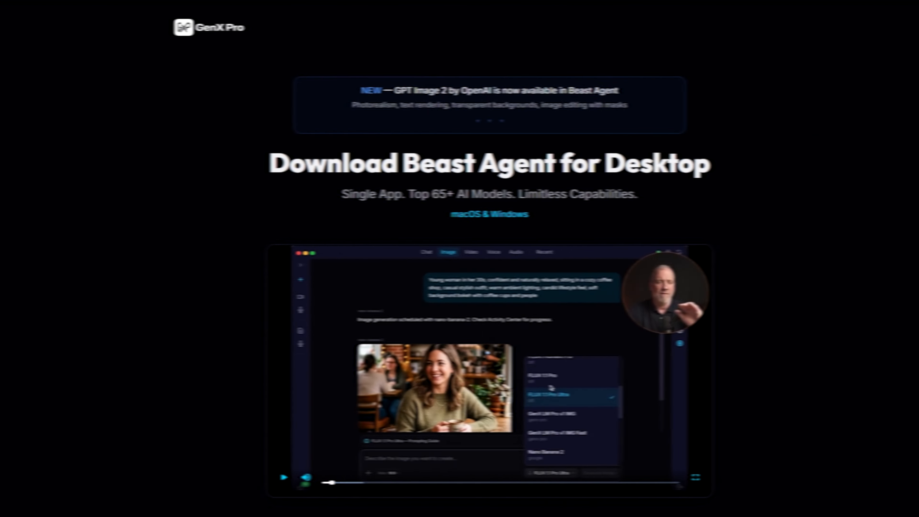
pyautogui.scroll(-5, 459, 253)
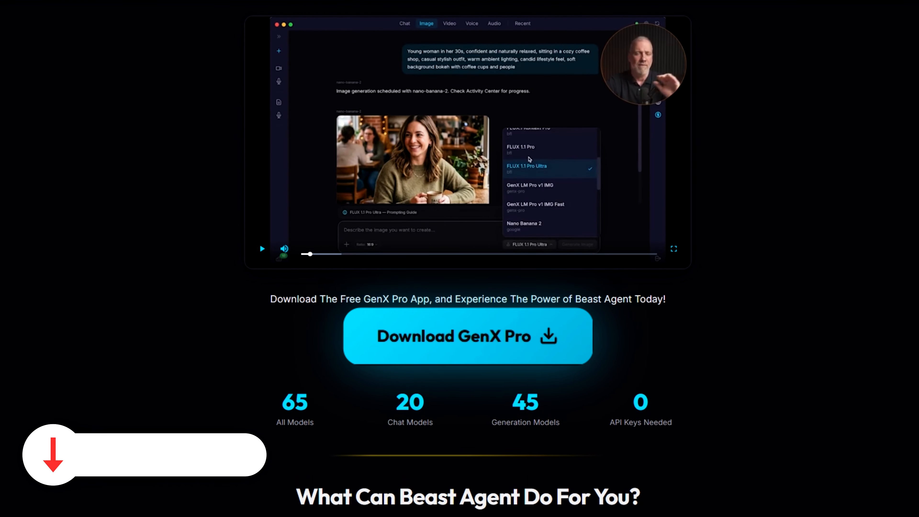
pyautogui.scroll(-4, 459, 253)
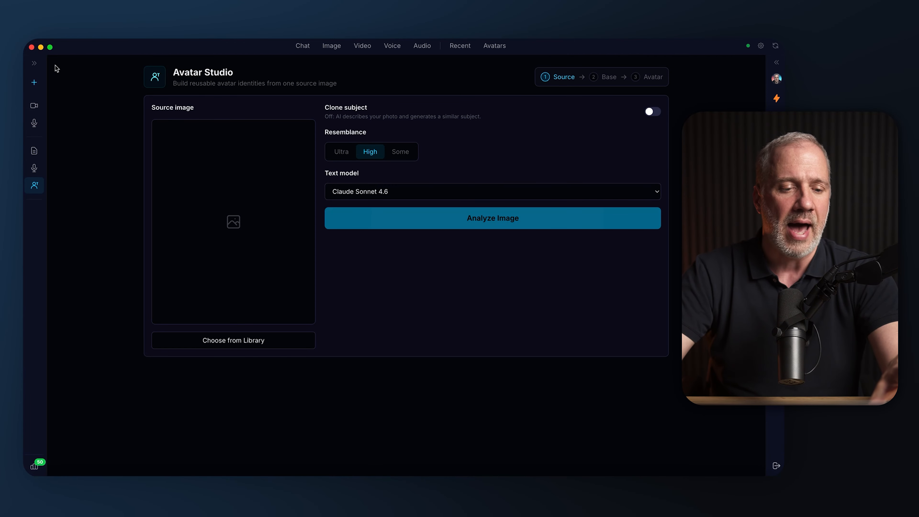
pyautogui.click(35, 64)
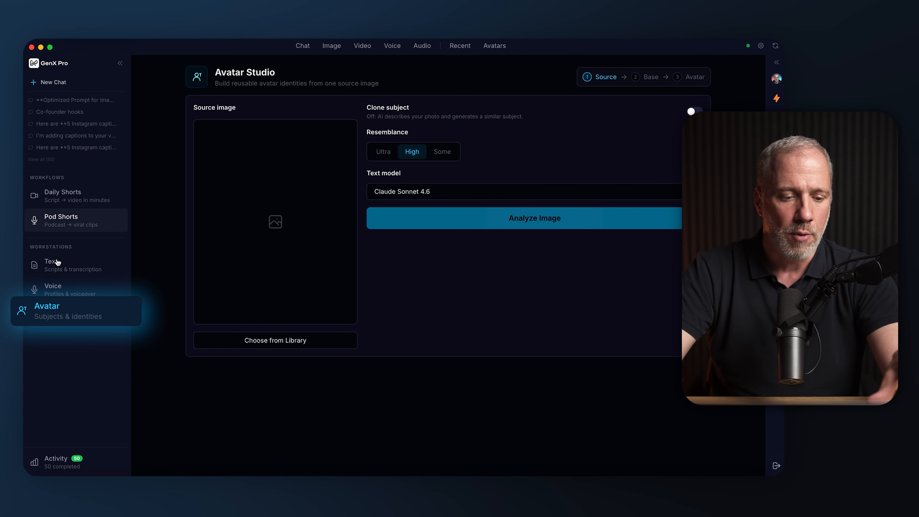
pyautogui.click(119, 64)
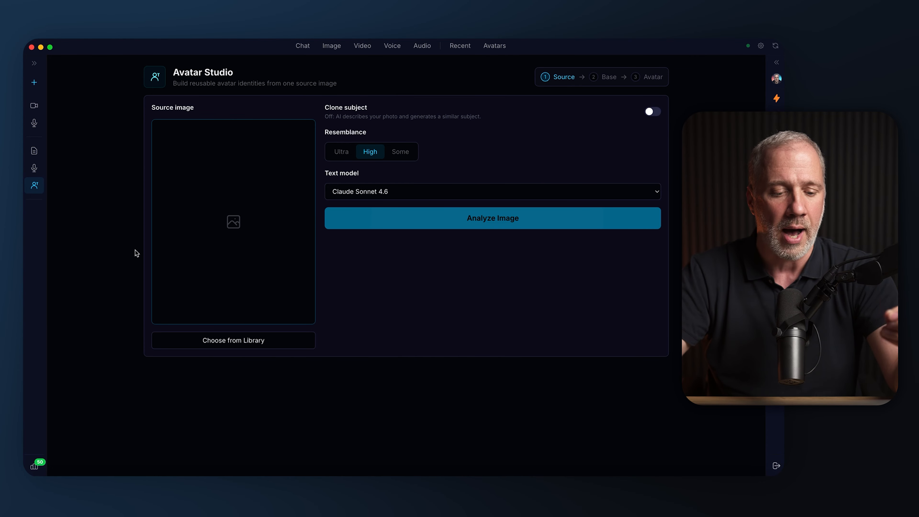
# Open the image library for choosing a source image and load more images to browse
pyautogui.click(232, 341)
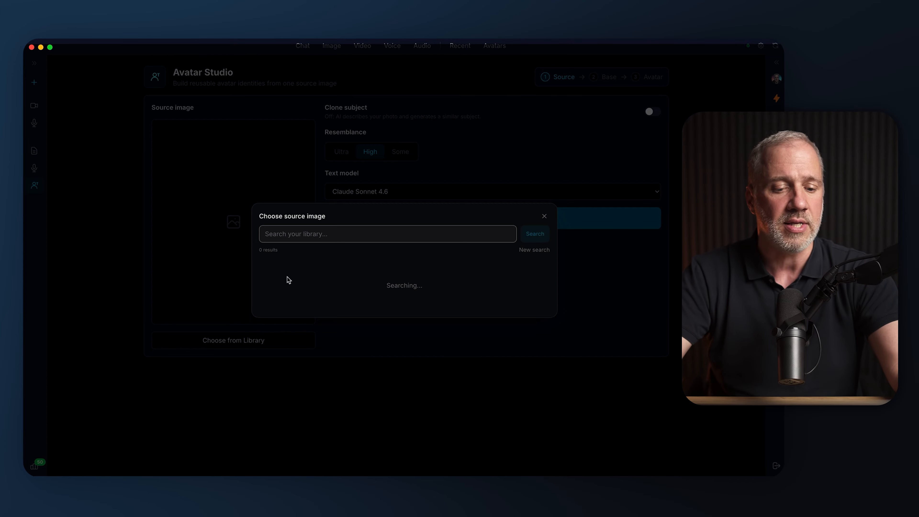
pyautogui.scroll(-3, 392, 229)
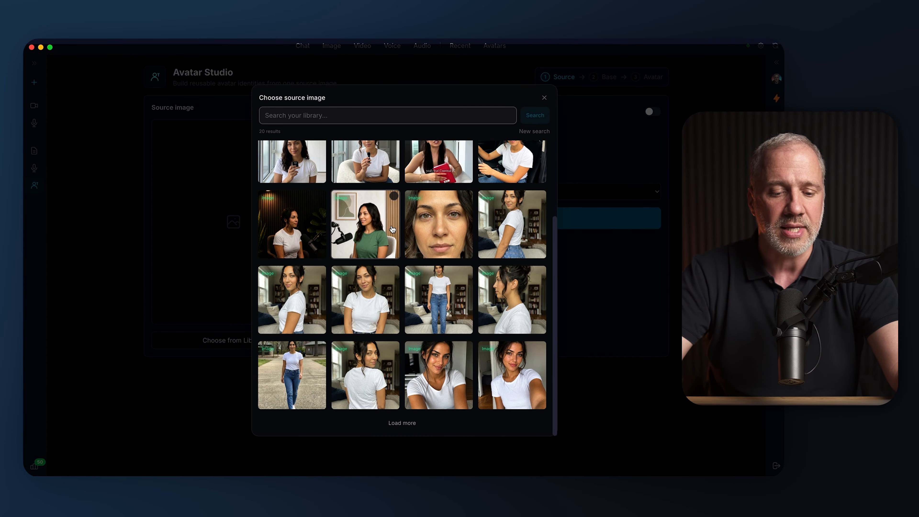
pyautogui.click(398, 420)
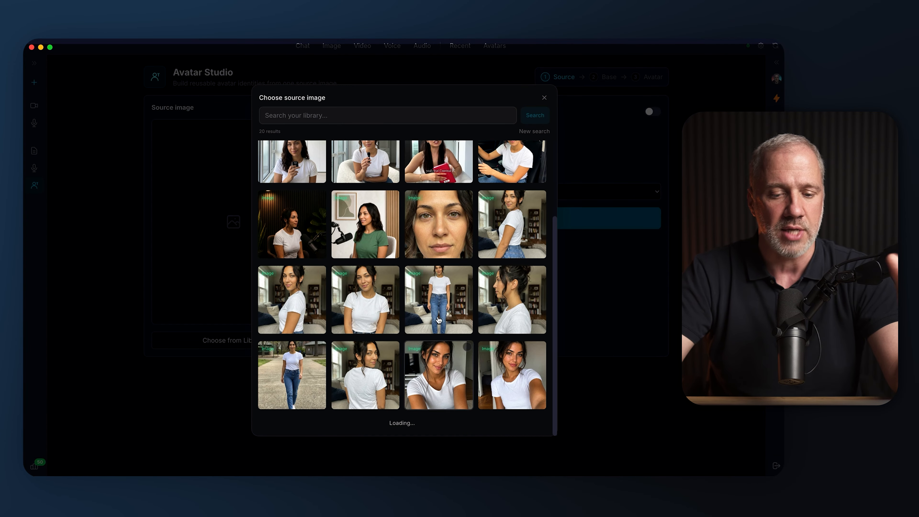
pyautogui.scroll(-6, 463, 271)
pyautogui.scroll(1, 463, 271)
# Search the library for "women" and use the photo of the smiling long-haired woman in a white T-shirt as the source image
pyautogui.click(362, 115)
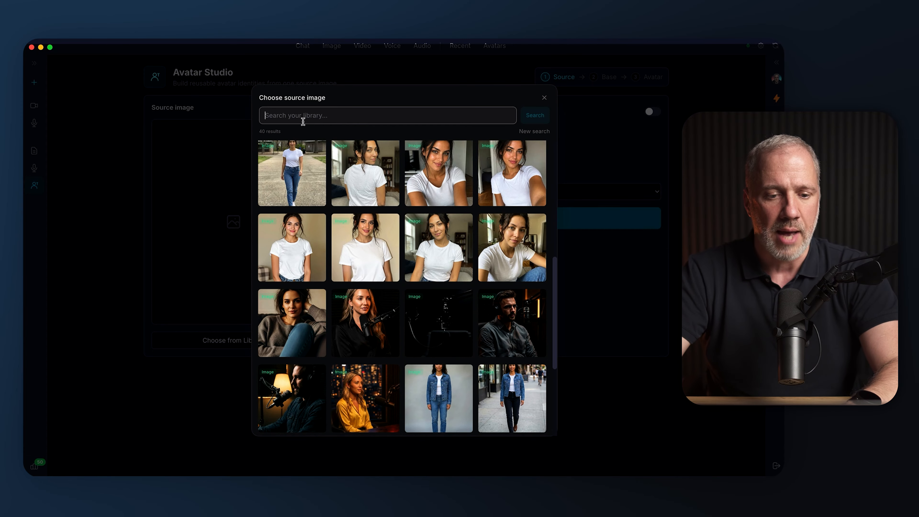
pyautogui.write('women')
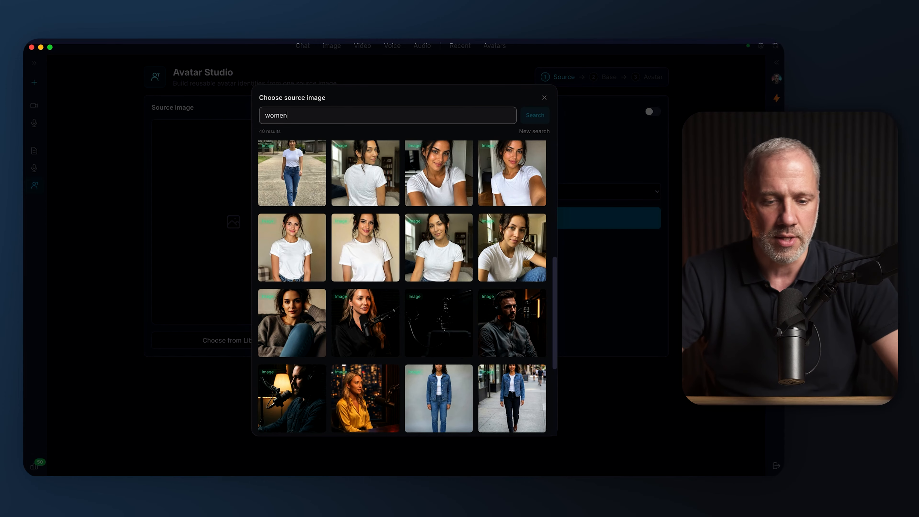
pyautogui.press('Return')
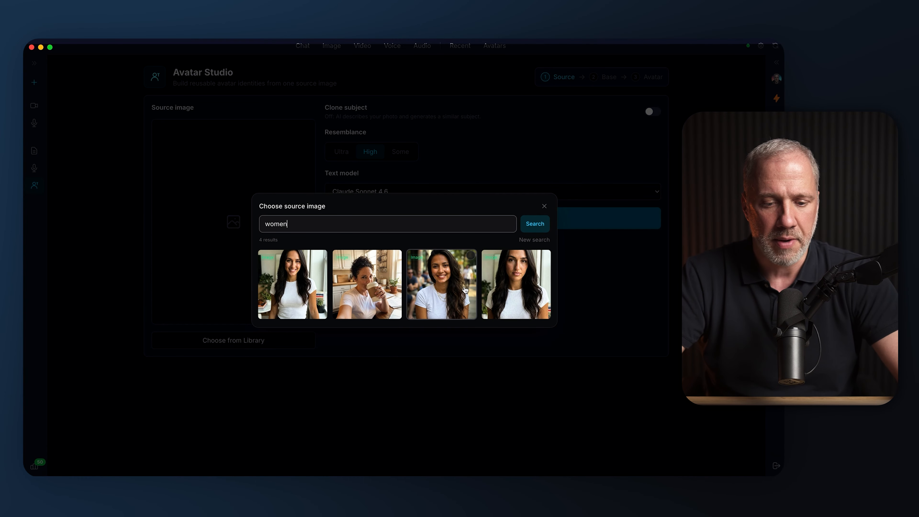
pyautogui.click(266, 277)
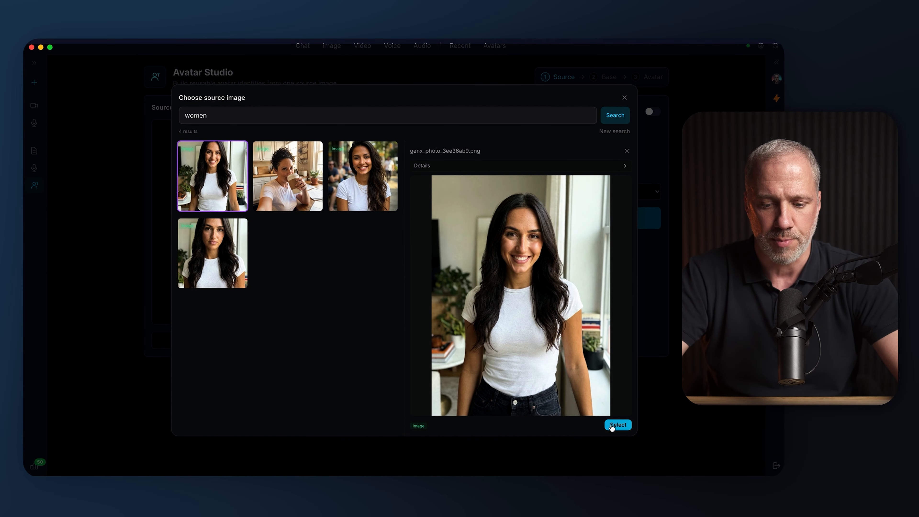
pyautogui.click(618, 425)
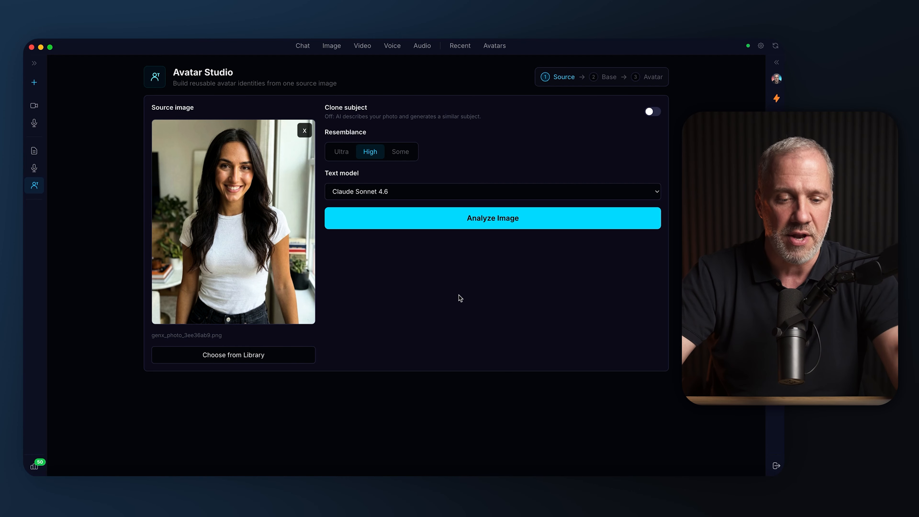
# Try the Some and Ultra resemblance levels for the avatar
pyautogui.click(339, 151)
pyautogui.click(384, 164)
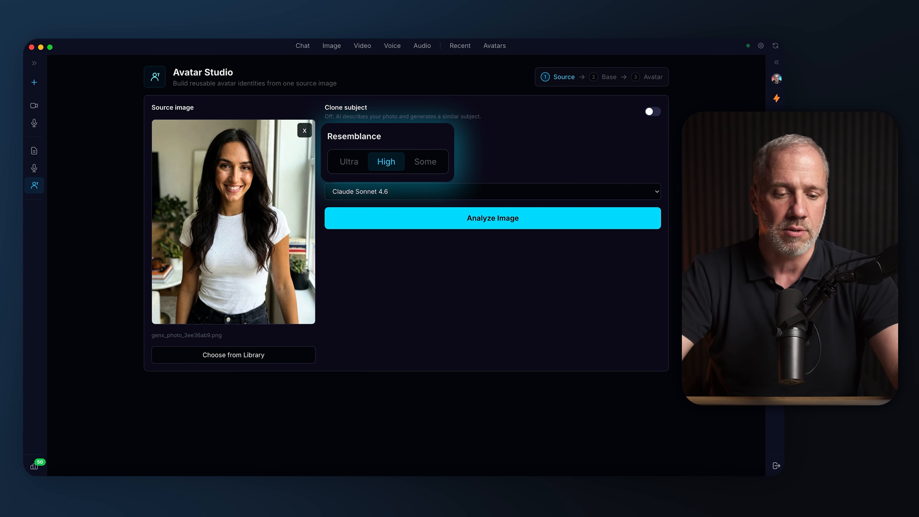
pyautogui.click(425, 170)
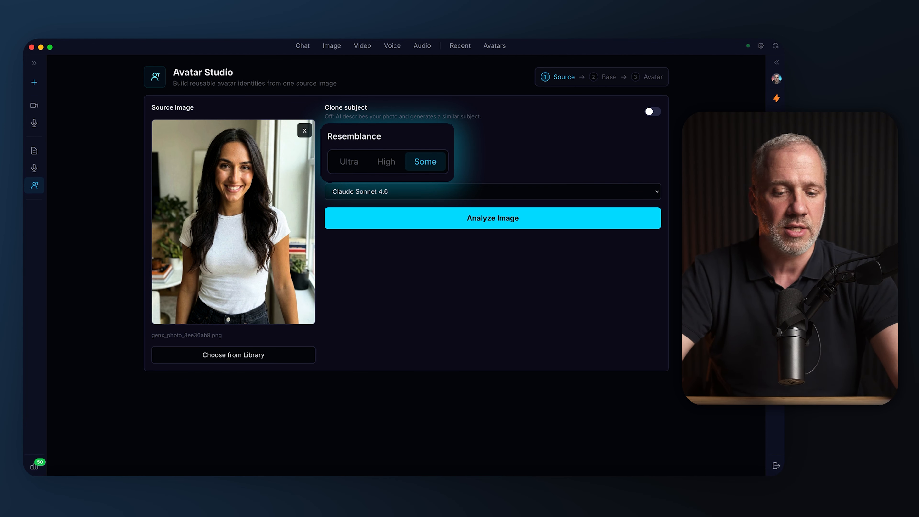
pyautogui.click(343, 162)
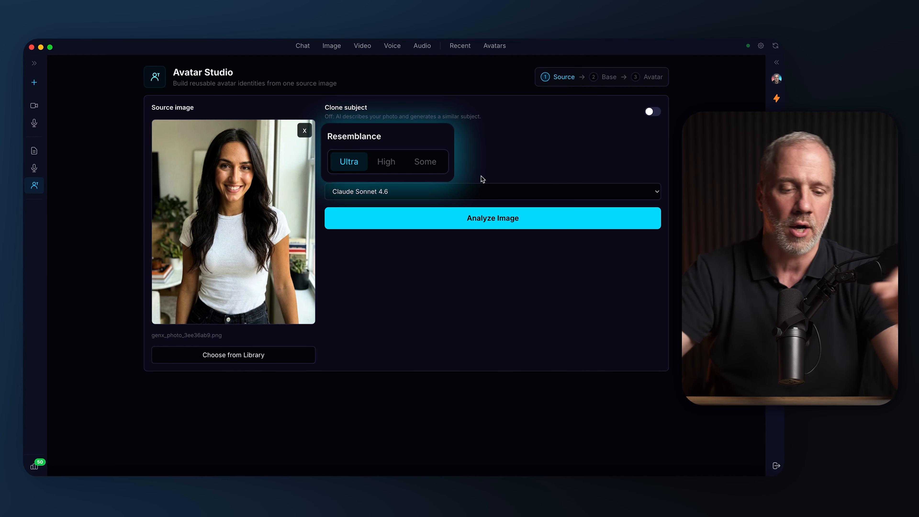
# Set the resemblance to High and analyze the source image
pyautogui.click(386, 163)
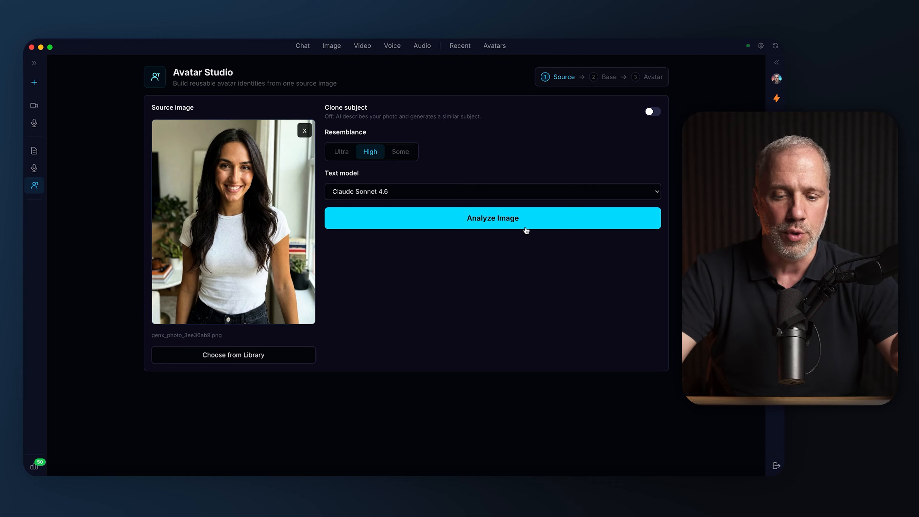
pyautogui.click(498, 221)
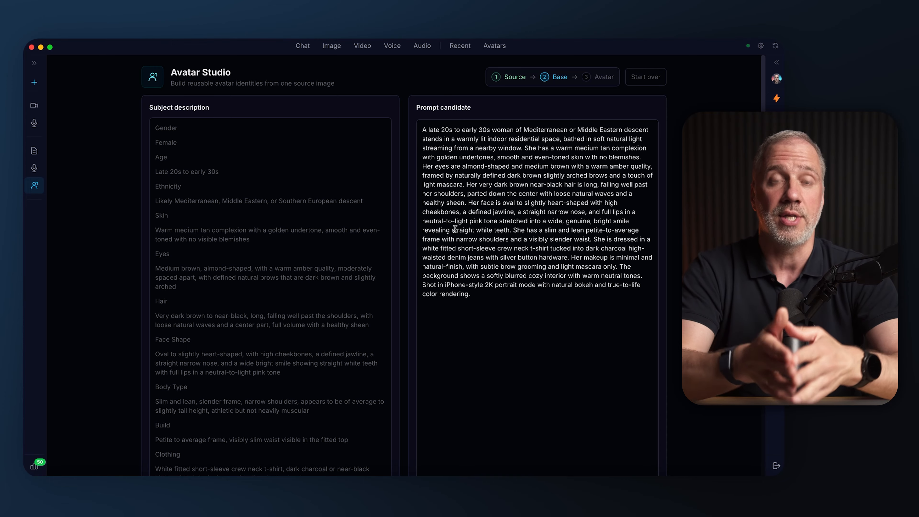
# Review the subject description and read through the full prompt candidate generated from the source image
pyautogui.scroll(-1, 253, 163)
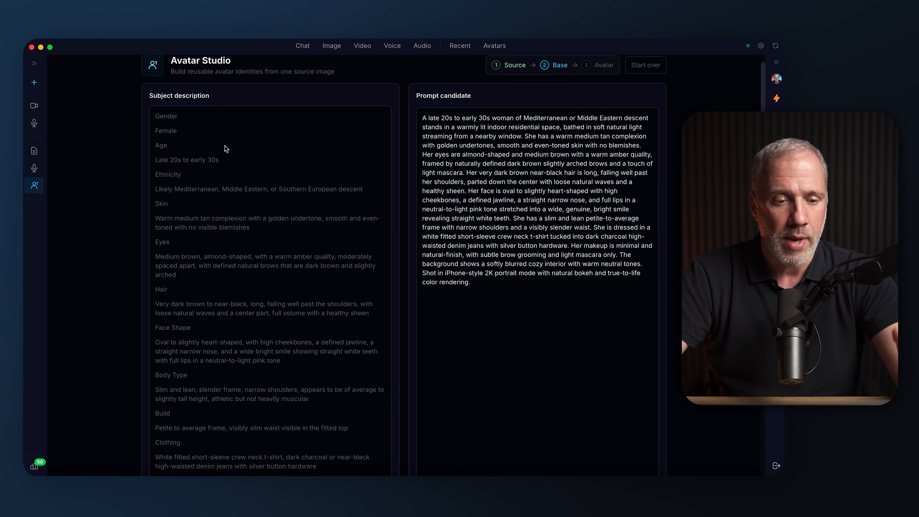
pyautogui.scroll(-5, 228, 174)
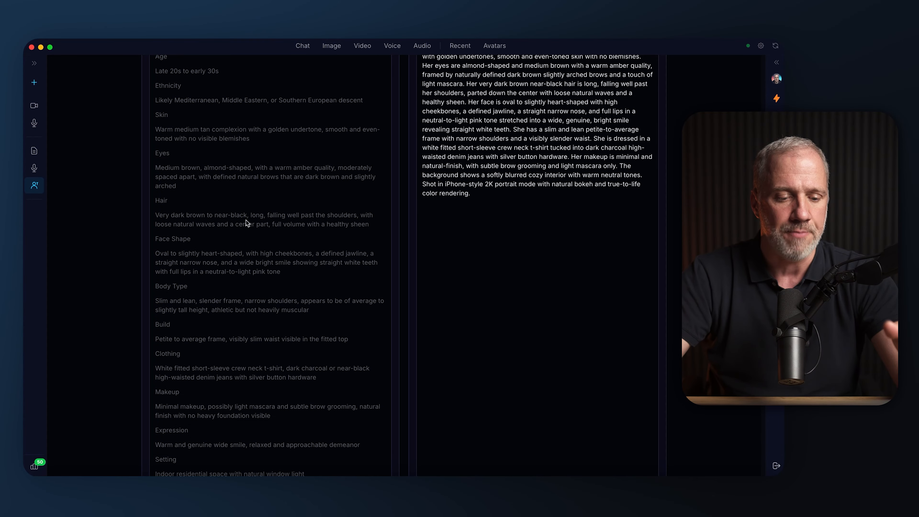
pyautogui.scroll(-5, 246, 208)
pyautogui.scroll(10, 242, 225)
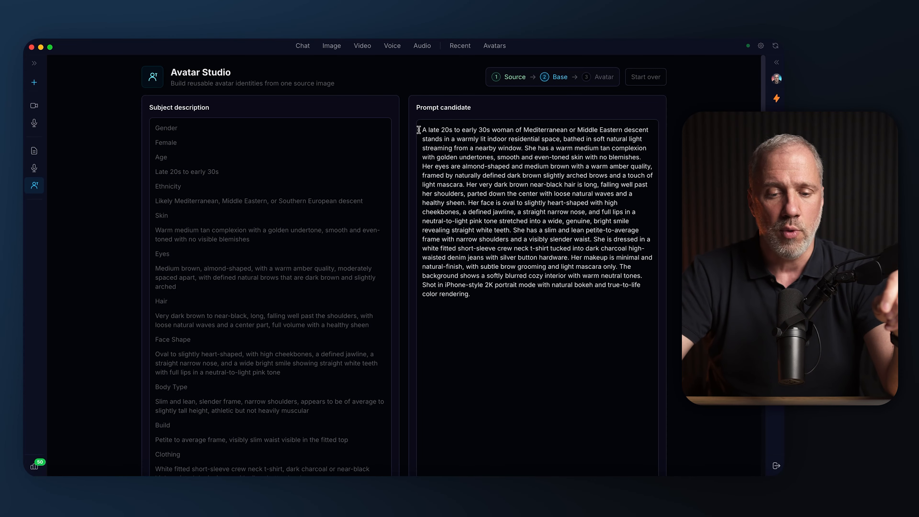
pyautogui.moveTo(423, 130); pyautogui.dragTo(488, 299)
pyautogui.click(452, 360)
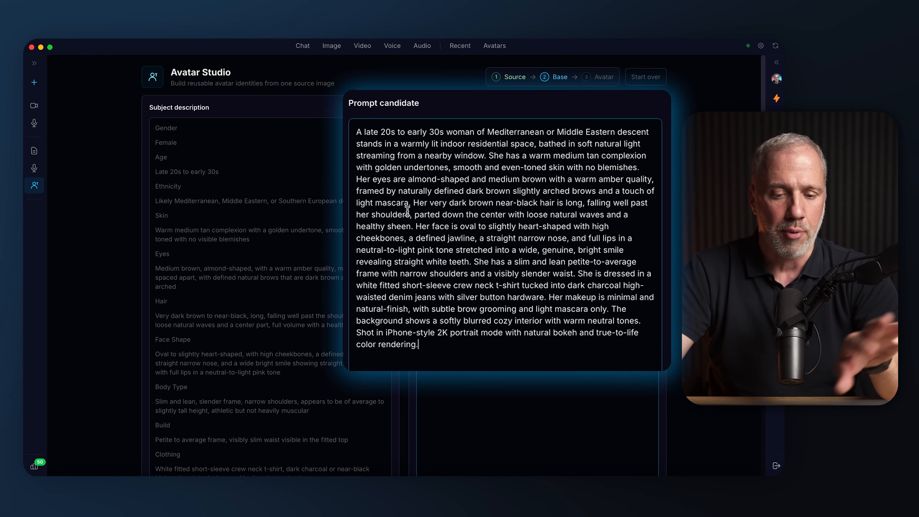
pyautogui.moveTo(489, 203); pyautogui.dragTo(508, 310)
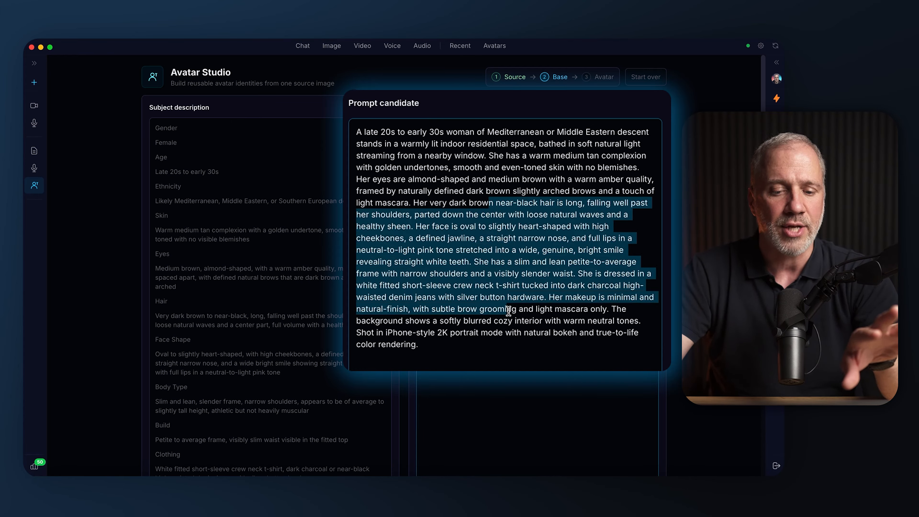
pyautogui.click(491, 235)
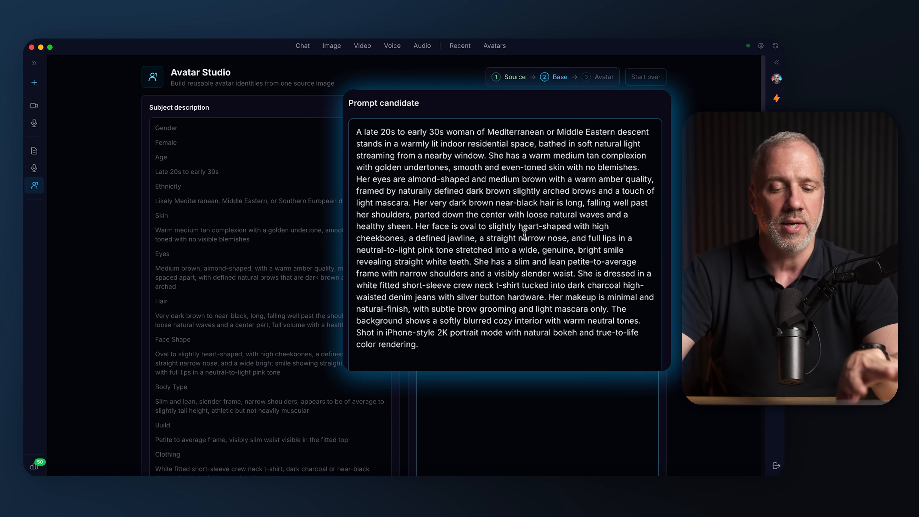
pyautogui.moveTo(361, 134); pyautogui.dragTo(460, 350)
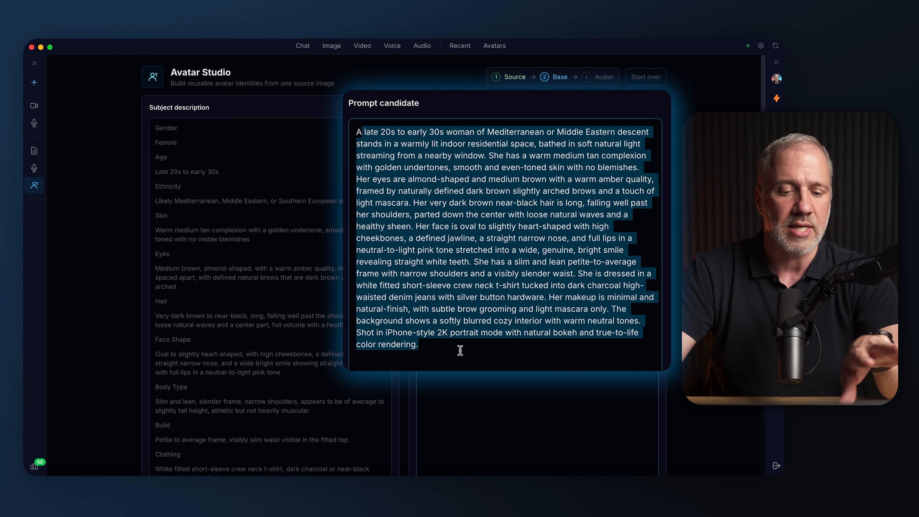
pyautogui.click(462, 355)
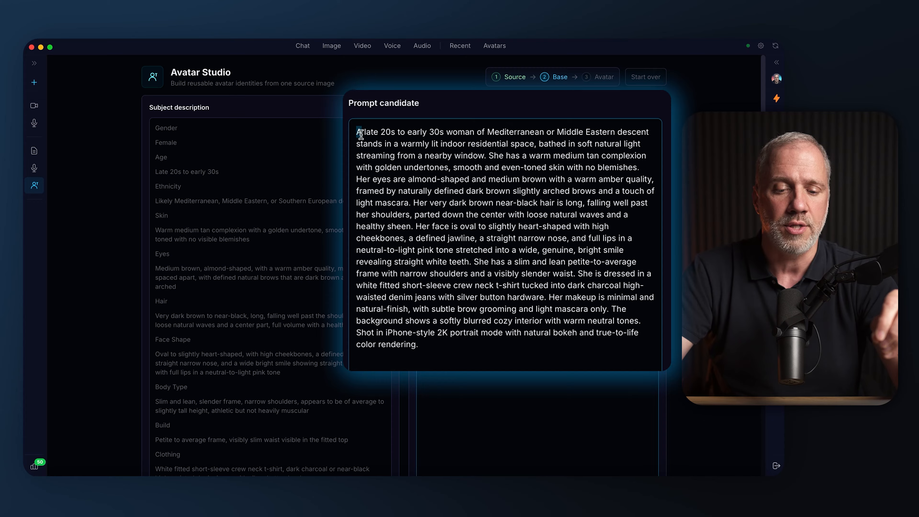
pyautogui.moveTo(360, 134); pyautogui.dragTo(453, 344)
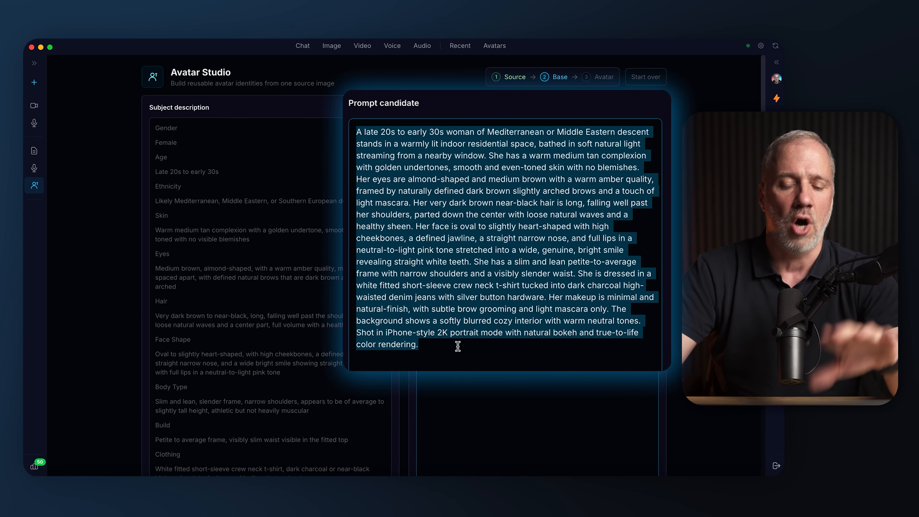
pyautogui.click(492, 346)
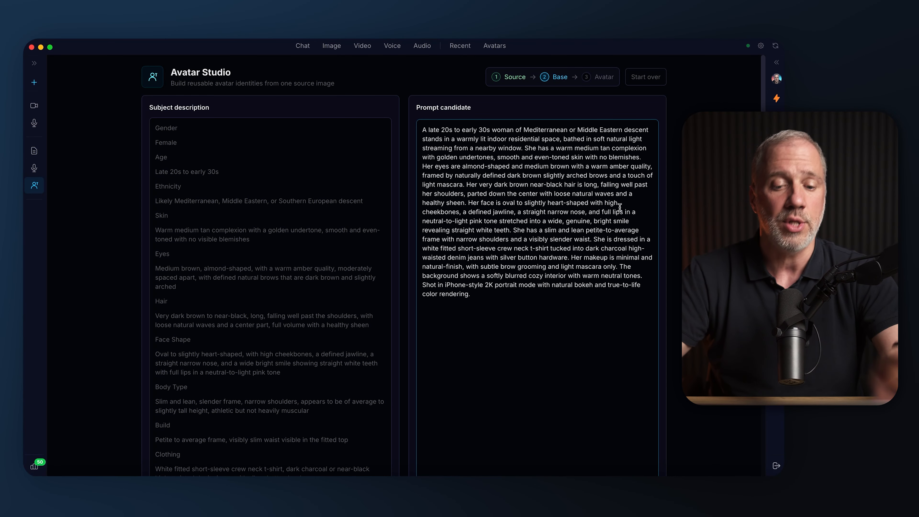
# Try multi-model base generation, look at the image count options for Nano Banana Pro, and return to single-model generation
pyautogui.scroll(-7, 619, 207)
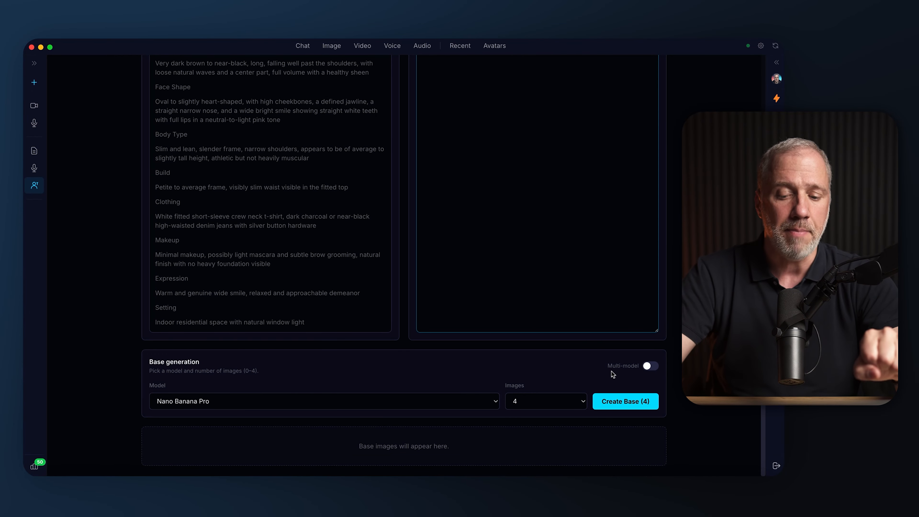
pyautogui.click(639, 366)
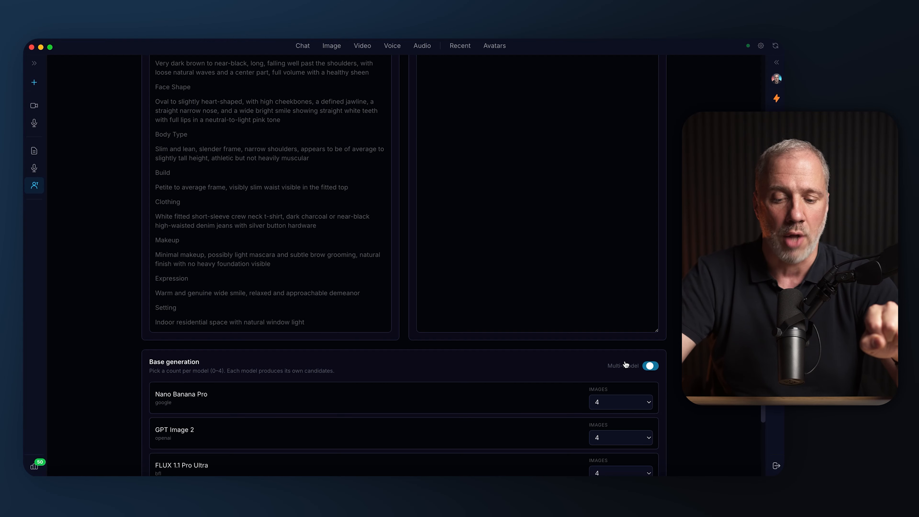
pyautogui.scroll(-3, 337, 343)
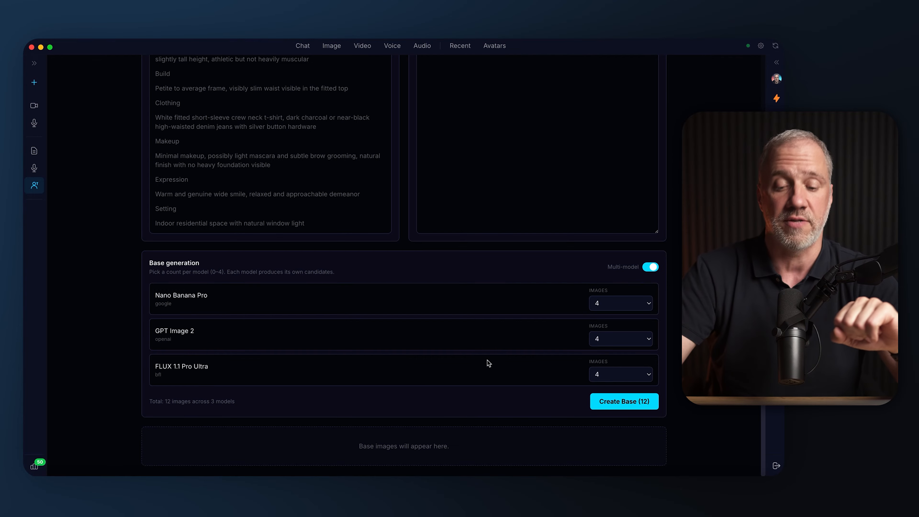
pyautogui.click(622, 303)
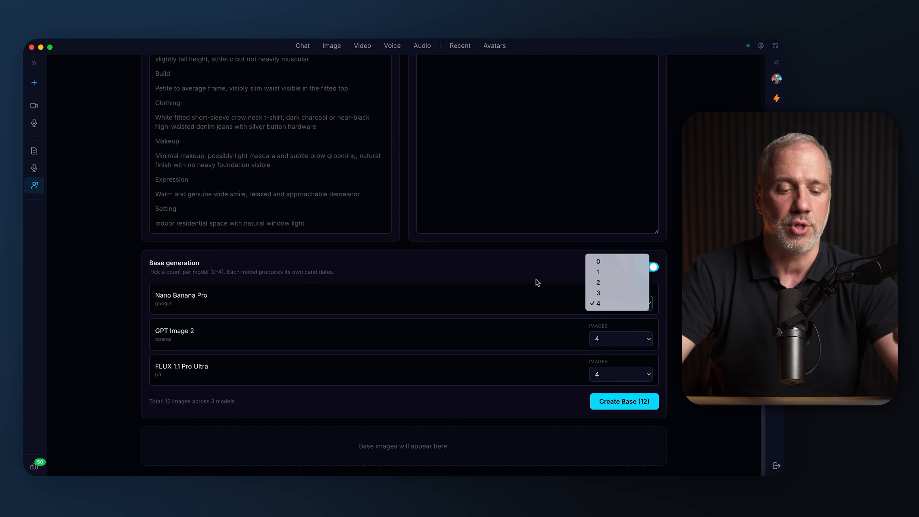
pyautogui.click(558, 280)
pyautogui.click(651, 267)
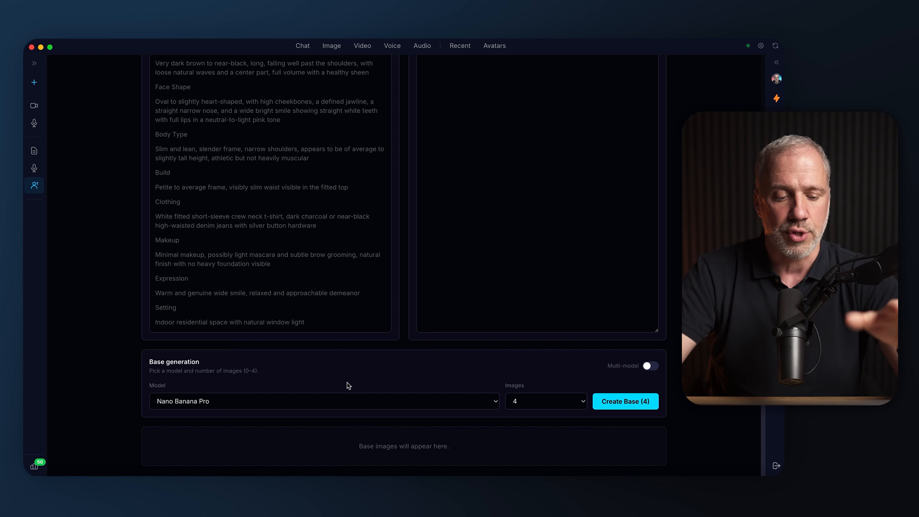
# Check the available base models and the prompt candidate, keep Nano Banana Pro, and generate four base images
pyautogui.click(367, 401)
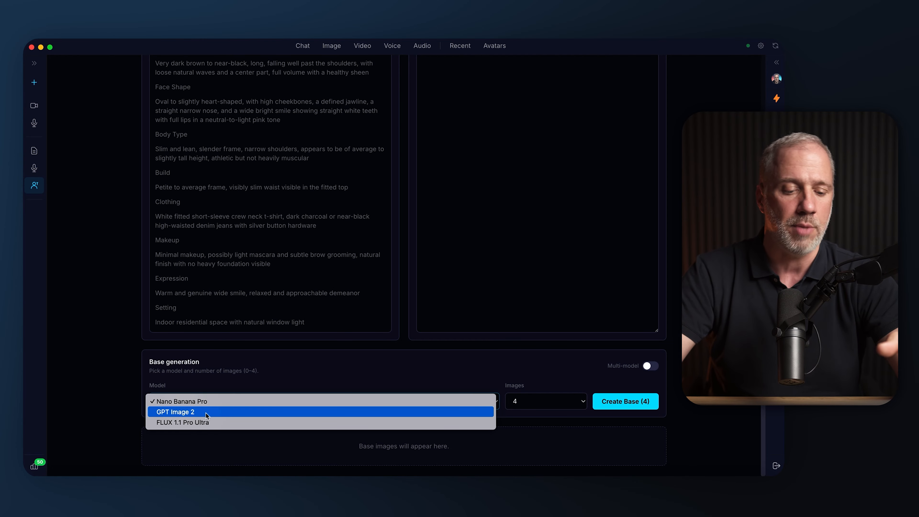
pyautogui.click(268, 380)
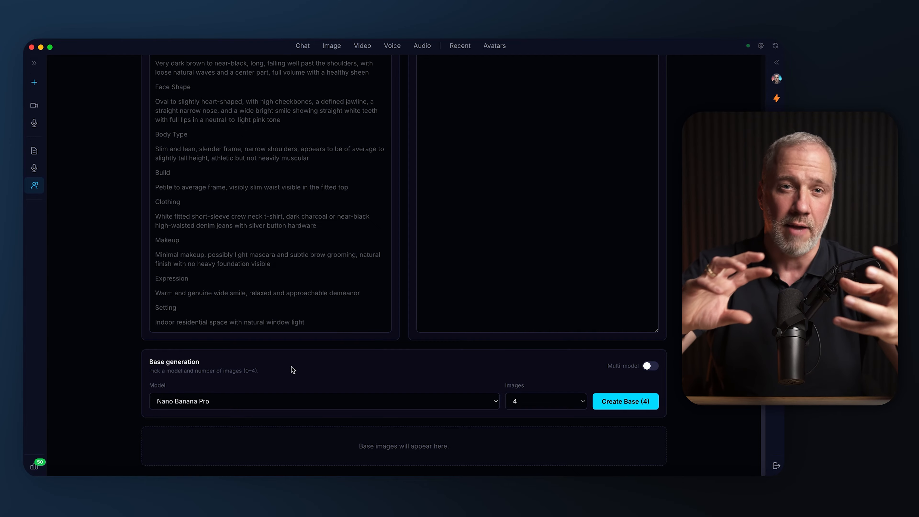
pyautogui.scroll(7, 374, 308)
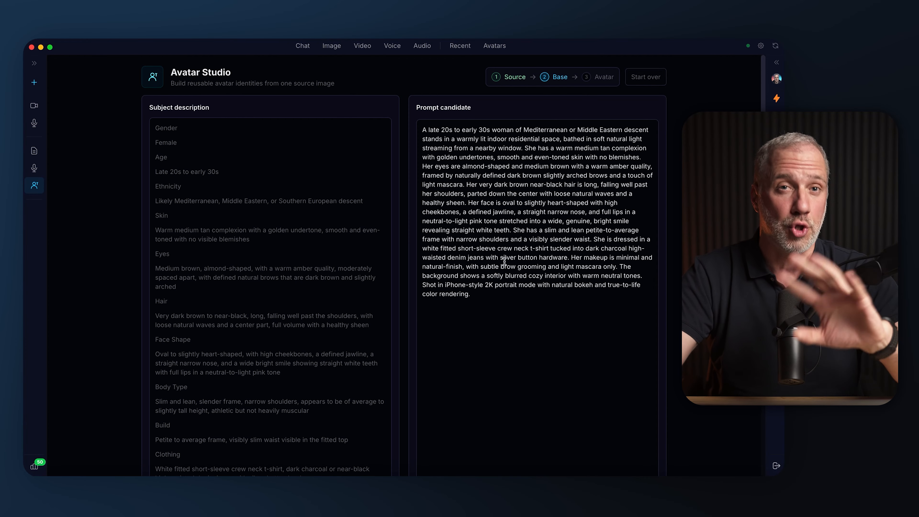
pyautogui.scroll(-5, 503, 271)
pyautogui.scroll(-3, 498, 277)
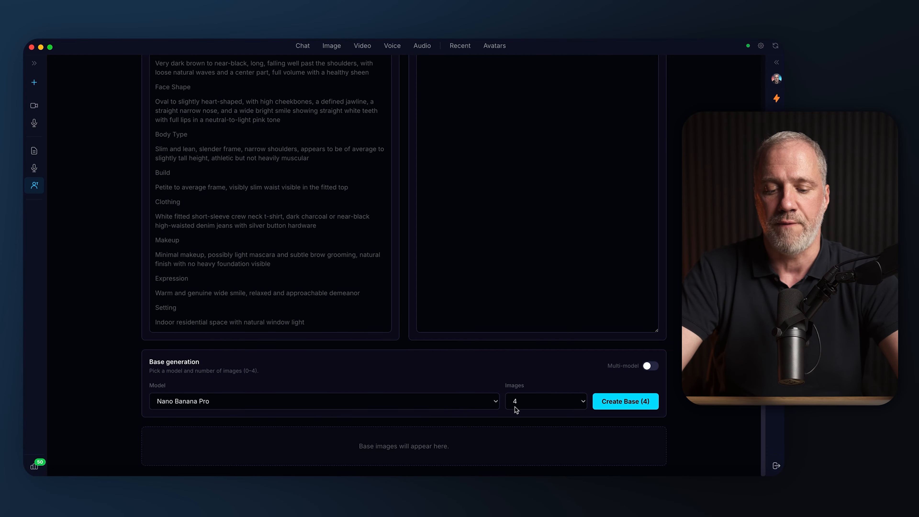
pyautogui.click(603, 407)
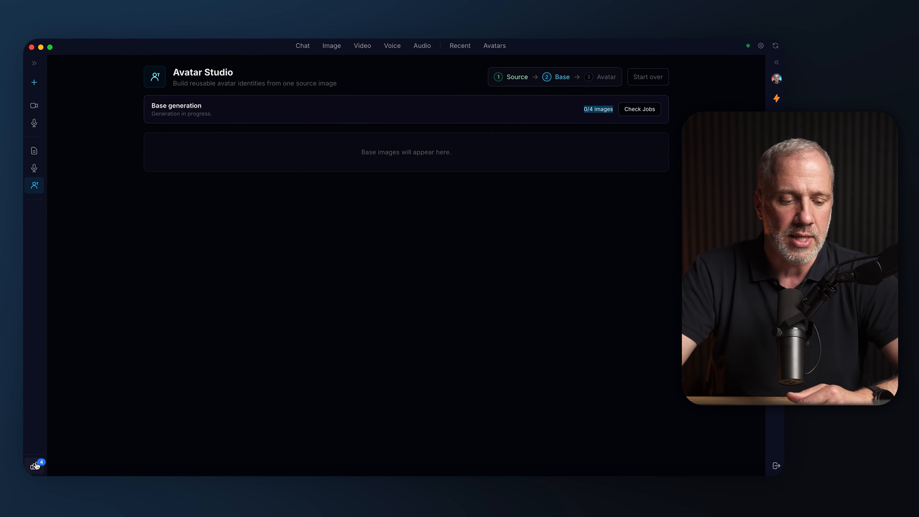
# Look over the running base-image jobs, the Chat, Video, Voice, Audio and Avatars sections, and the list of workflows and workstations
pyautogui.click(35, 466)
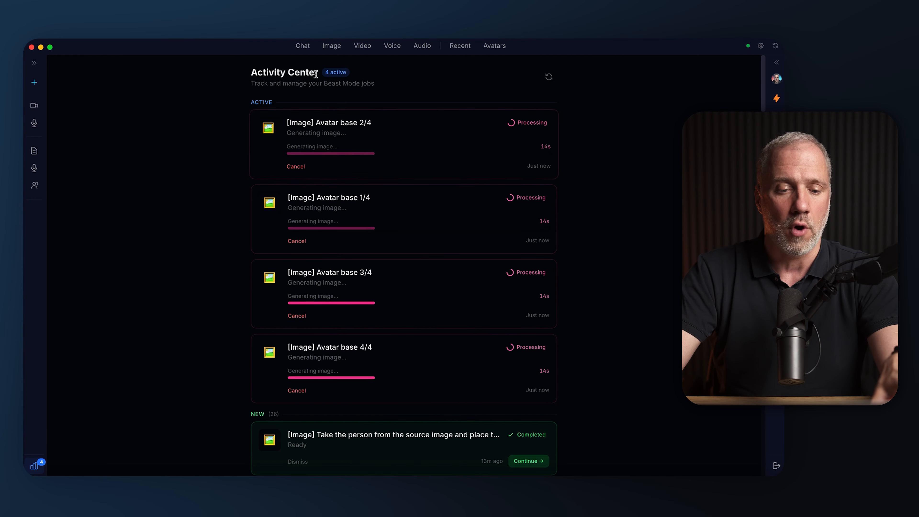
pyautogui.click(279, 44)
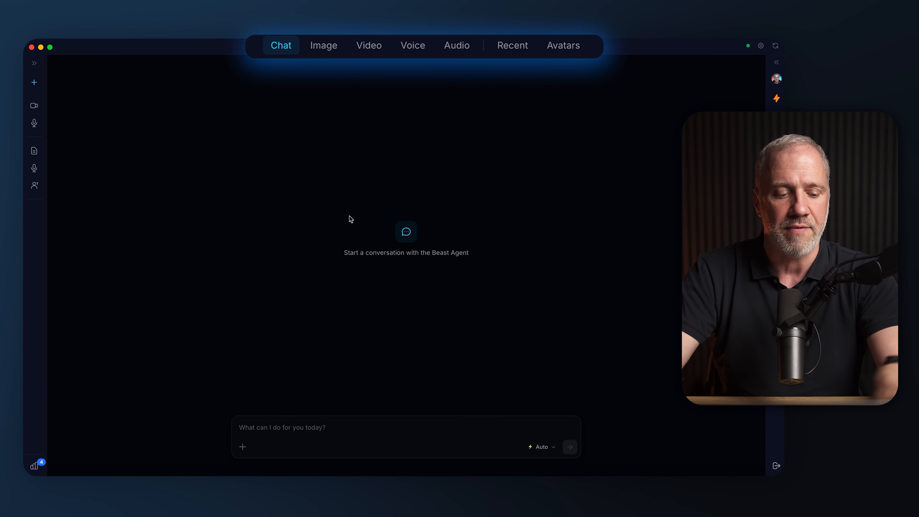
pyautogui.click(240, 447)
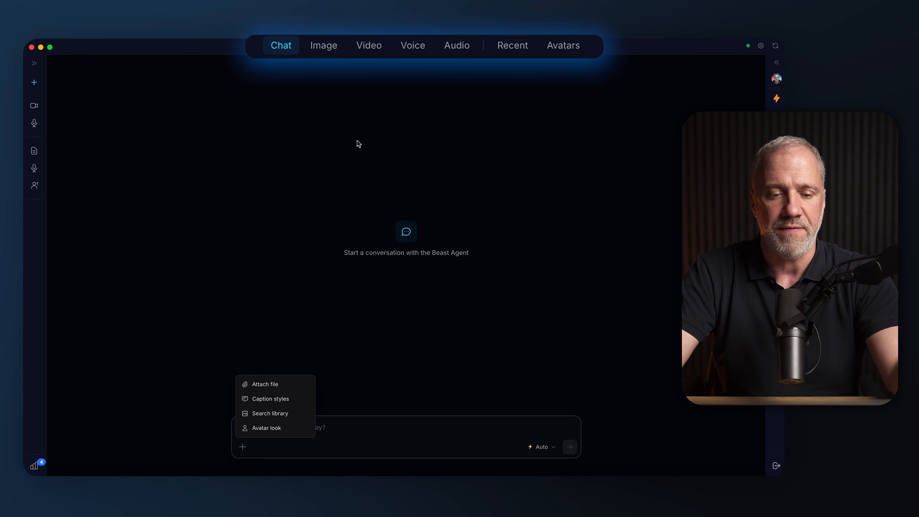
pyautogui.click(377, 48)
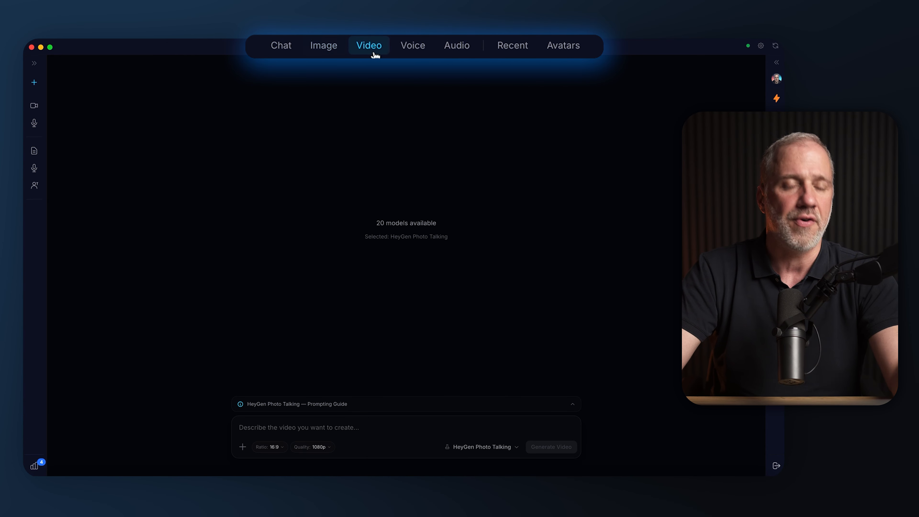
pyautogui.click(402, 51)
pyautogui.click(458, 46)
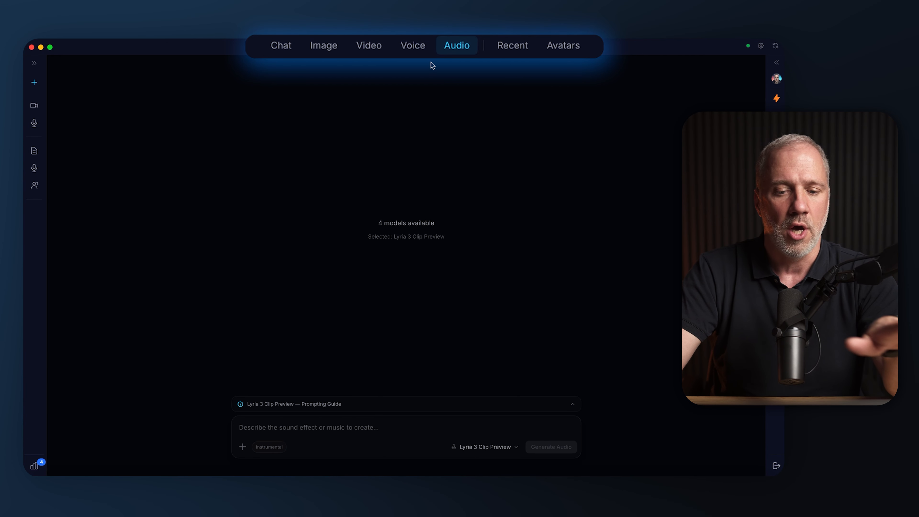
pyautogui.click(568, 53)
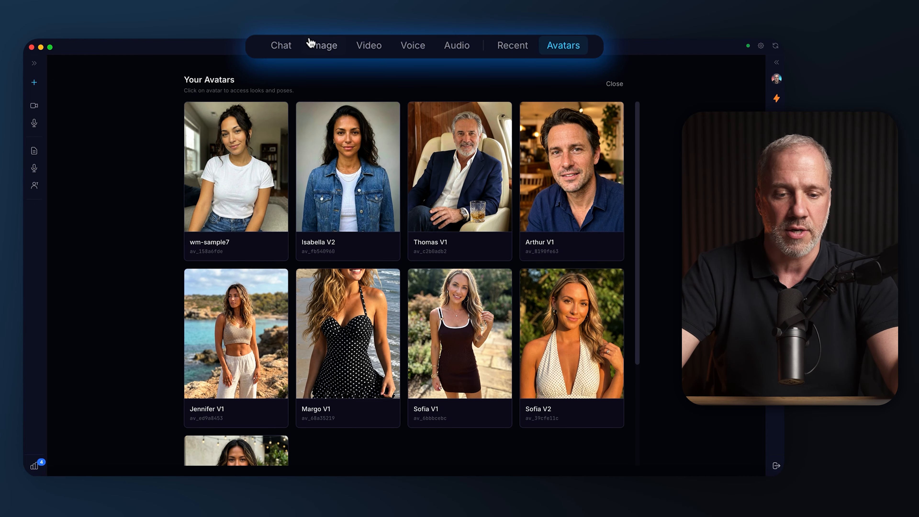
pyautogui.click(293, 51)
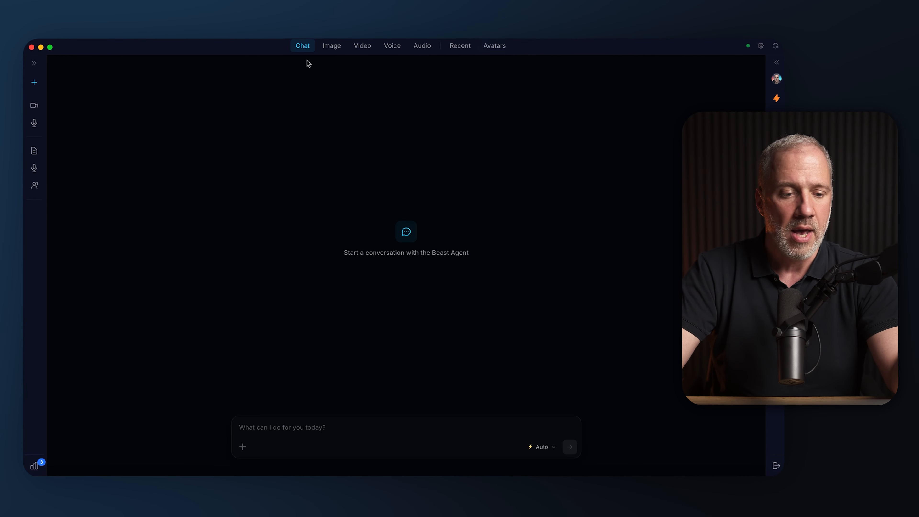
pyautogui.click(34, 65)
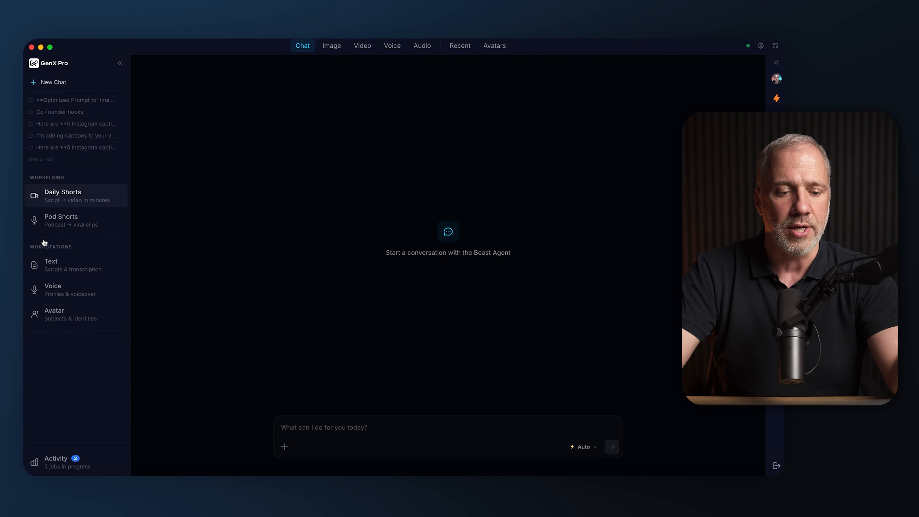
pyautogui.click(120, 69)
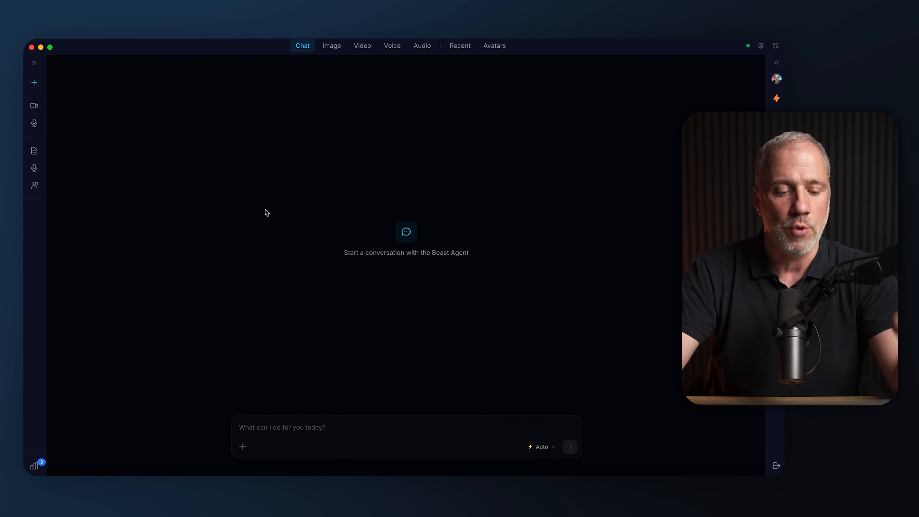
# Return to the base generation results by continuing from a completed avatar base job in the Activity Center
pyautogui.click(32, 466)
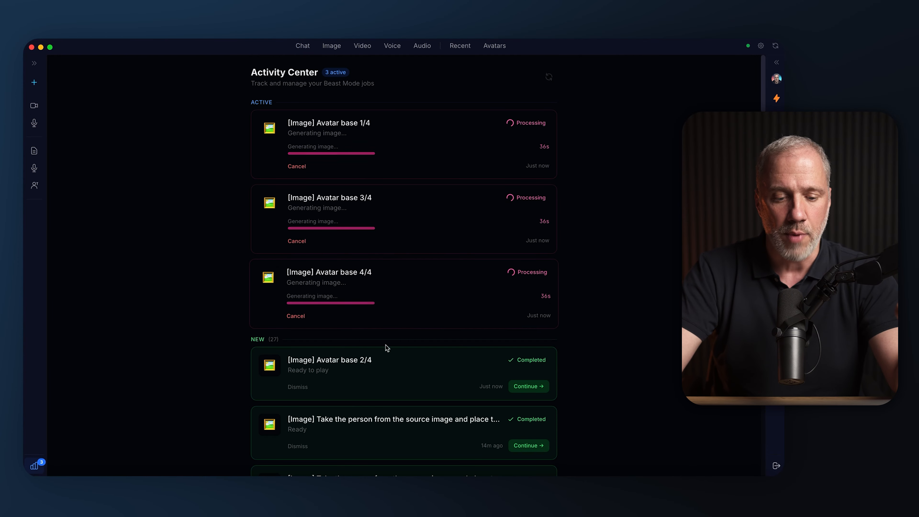
pyautogui.scroll(-1, 376, 350)
pyautogui.click(530, 368)
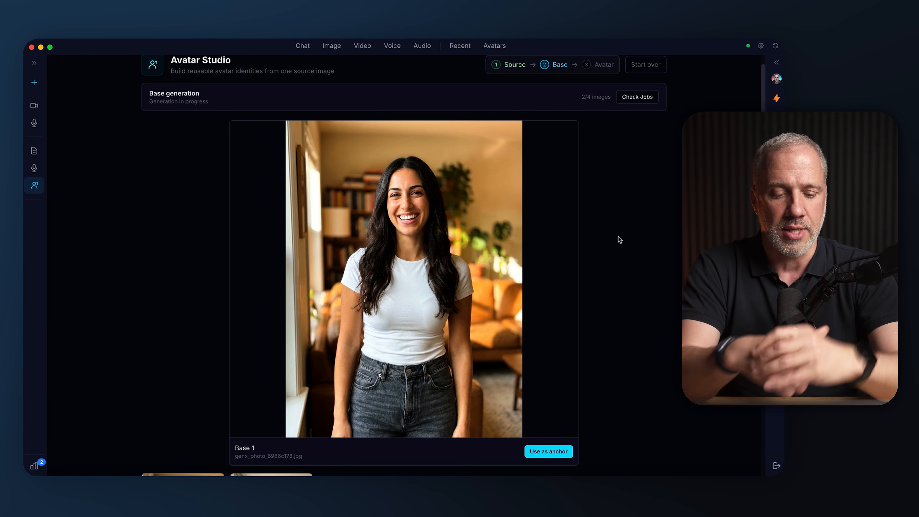
# Examine the generated Base 2 and Base 3 images in full for quality and likeness
pyautogui.scroll(-4, 619, 239)
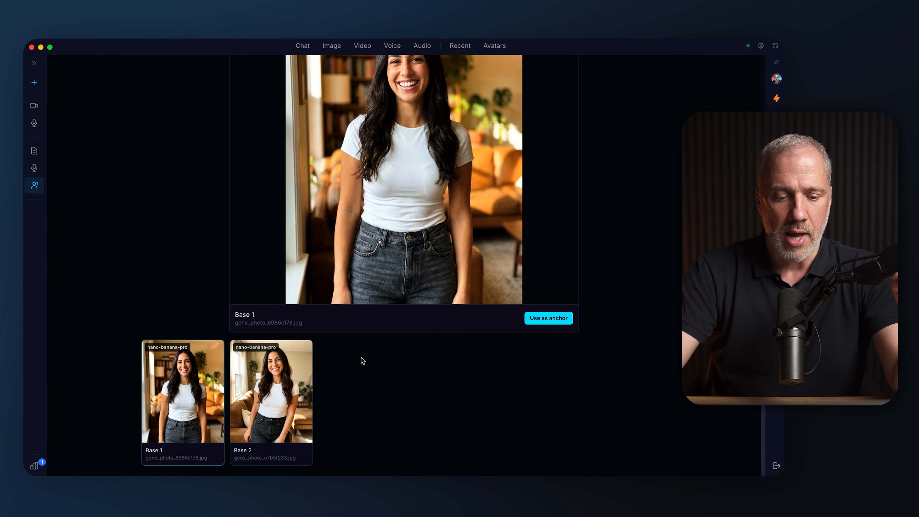
pyautogui.click(272, 383)
pyautogui.scroll(4, 348, 384)
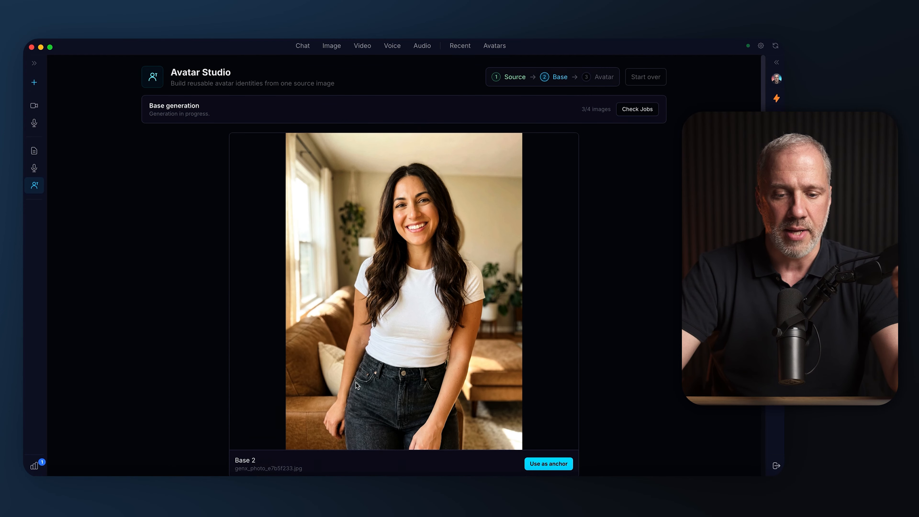
pyautogui.scroll(-4, 398, 334)
pyautogui.click(384, 390)
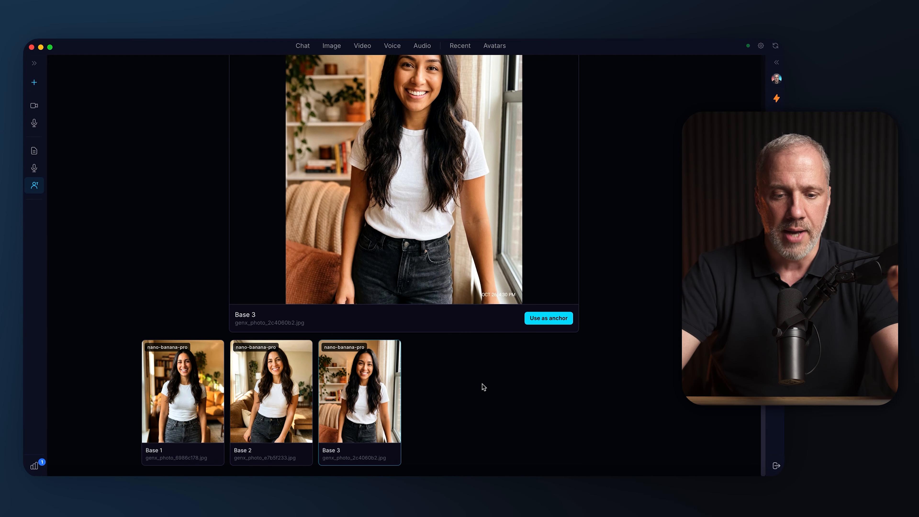
pyautogui.scroll(2, 484, 382)
pyautogui.scroll(-3, 488, 367)
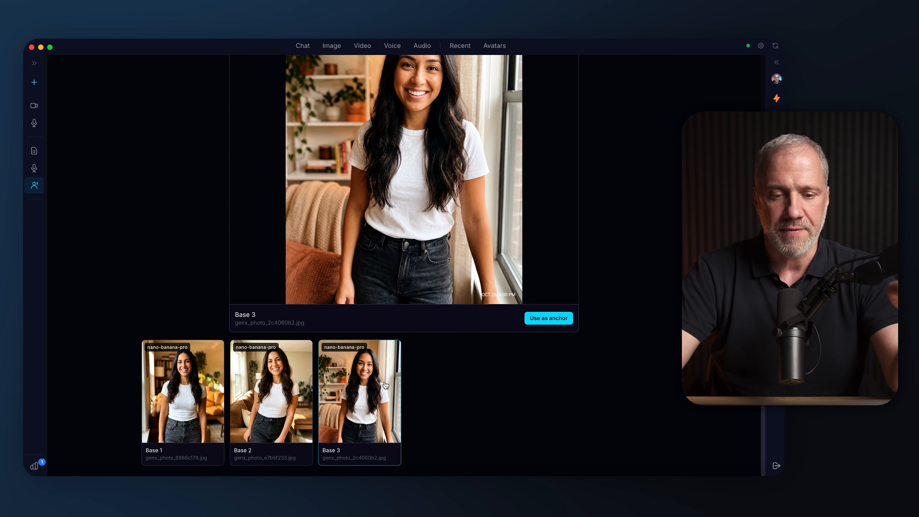
pyautogui.scroll(4, 386, 370)
pyautogui.scroll(-2, 400, 340)
pyautogui.scroll(-3, 398, 340)
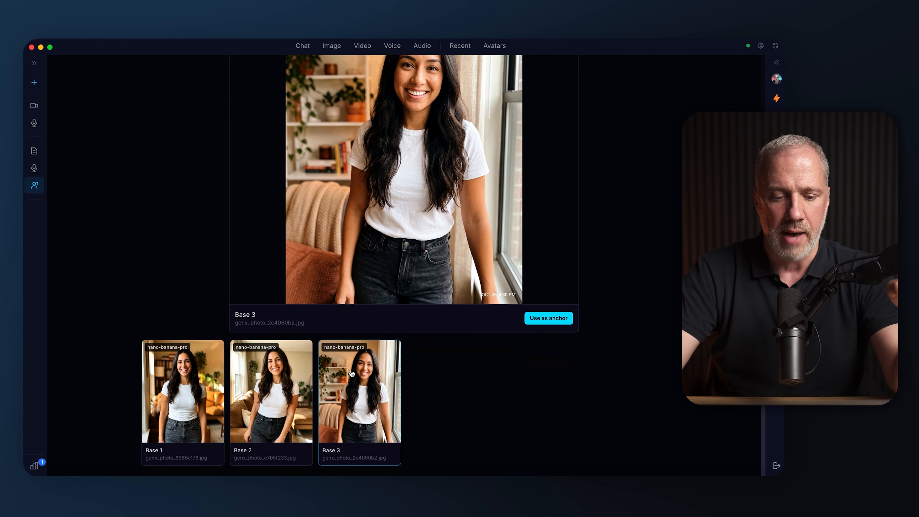
# Compare the enlarged previews of Base 2, Base 1 and Base 3 with each other
pyautogui.click(300, 382)
pyautogui.scroll(1, 333, 383)
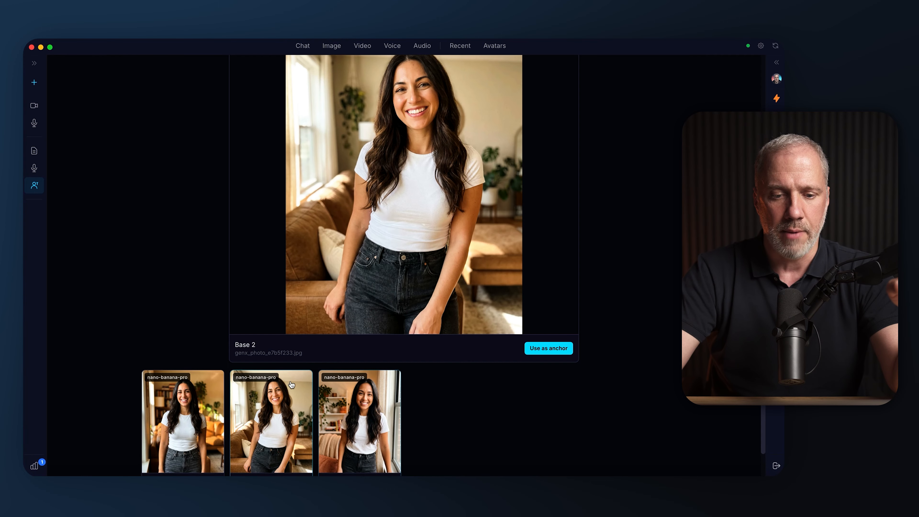
pyautogui.click(205, 403)
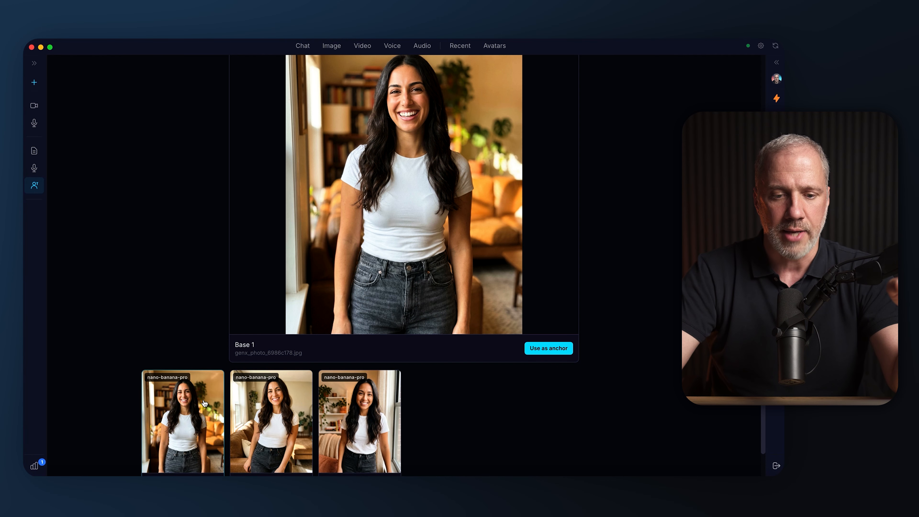
pyautogui.click(262, 404)
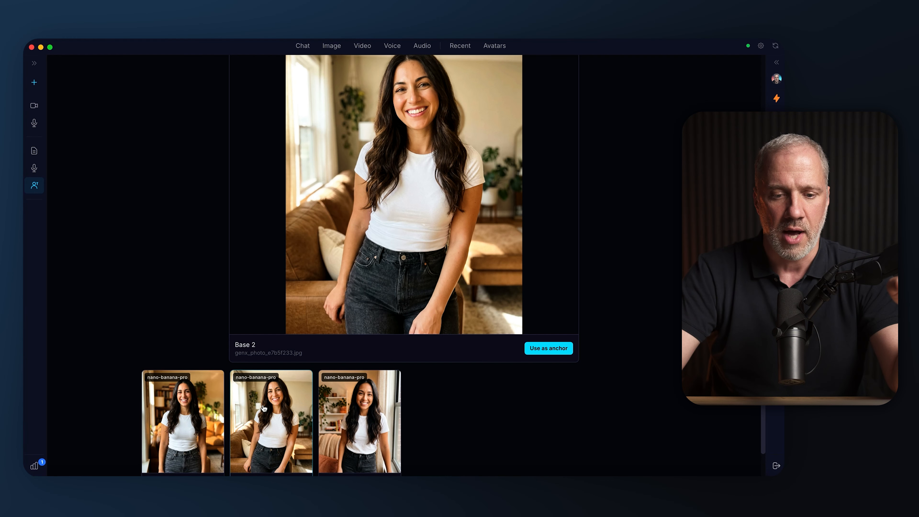
pyautogui.click(359, 410)
pyautogui.scroll(3, 463, 224)
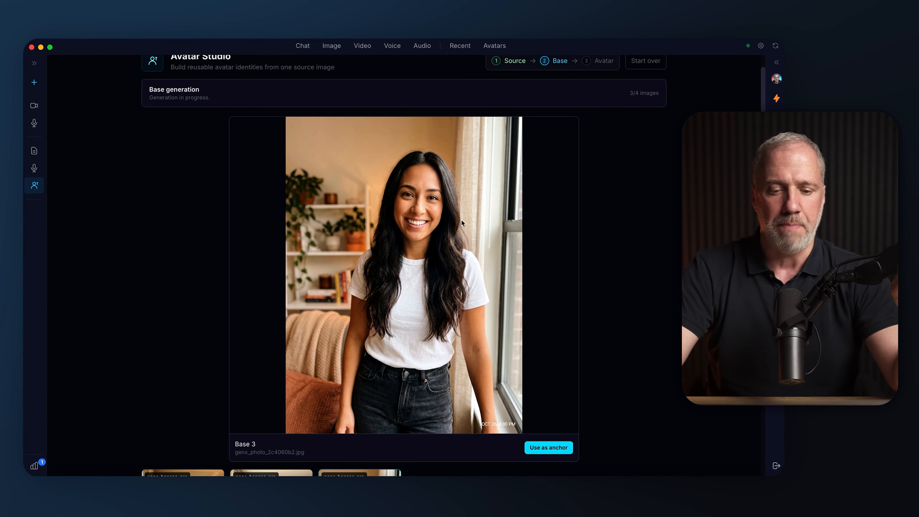
pyautogui.scroll(-5, 461, 219)
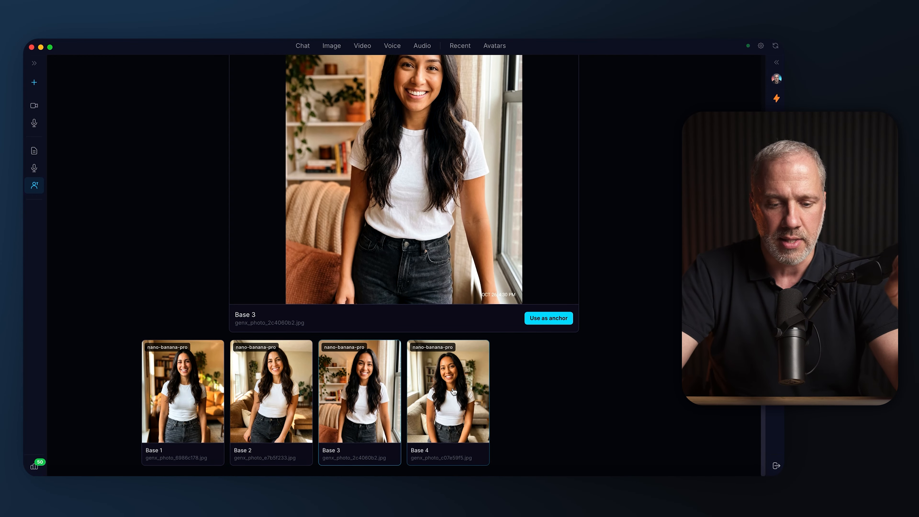
# Compare Base 4 with Base 3 and set Base 3 as the anchor image
pyautogui.click(453, 391)
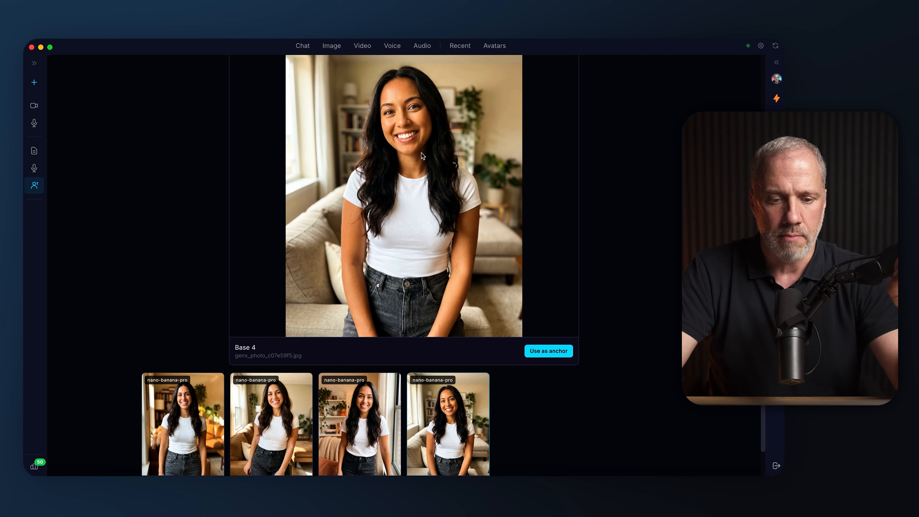
pyautogui.click(359, 416)
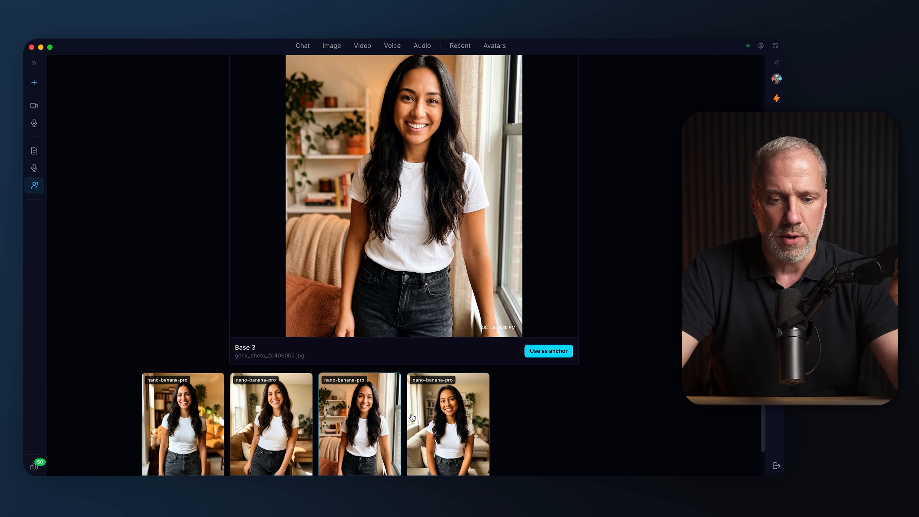
pyautogui.click(432, 414)
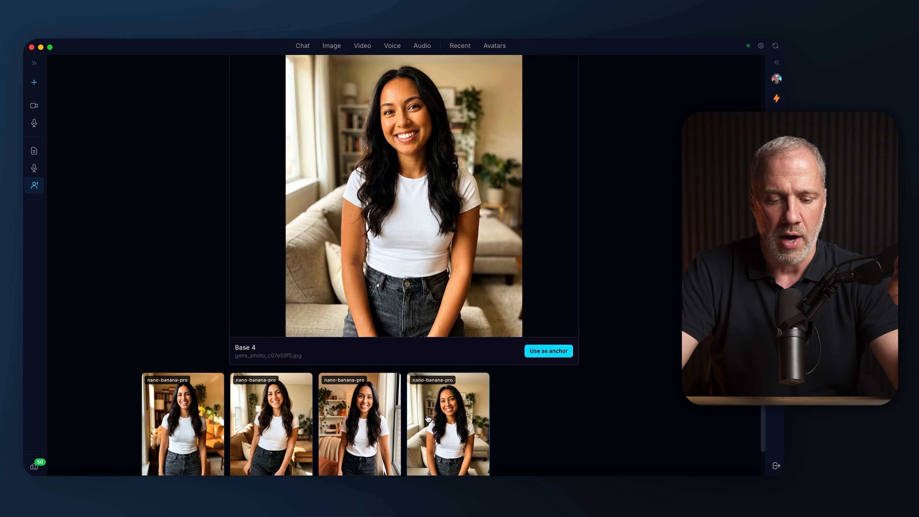
pyautogui.click(378, 417)
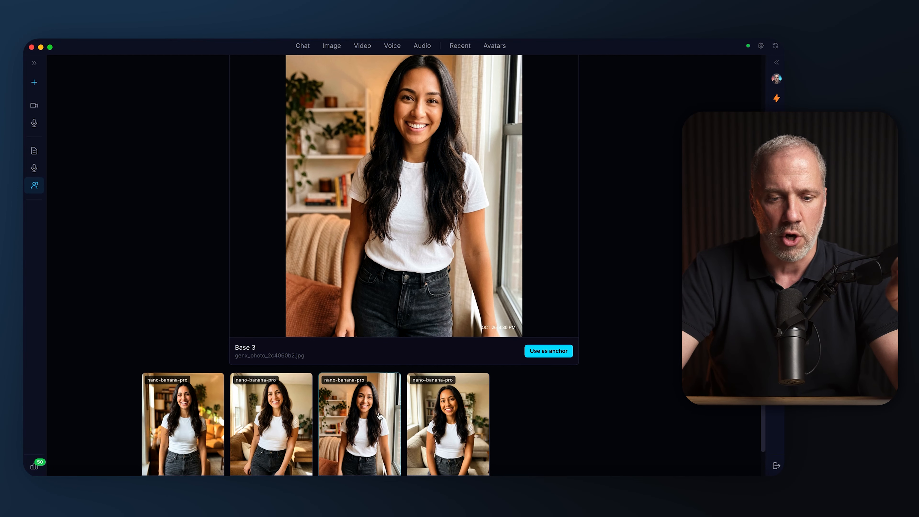
pyautogui.click(439, 416)
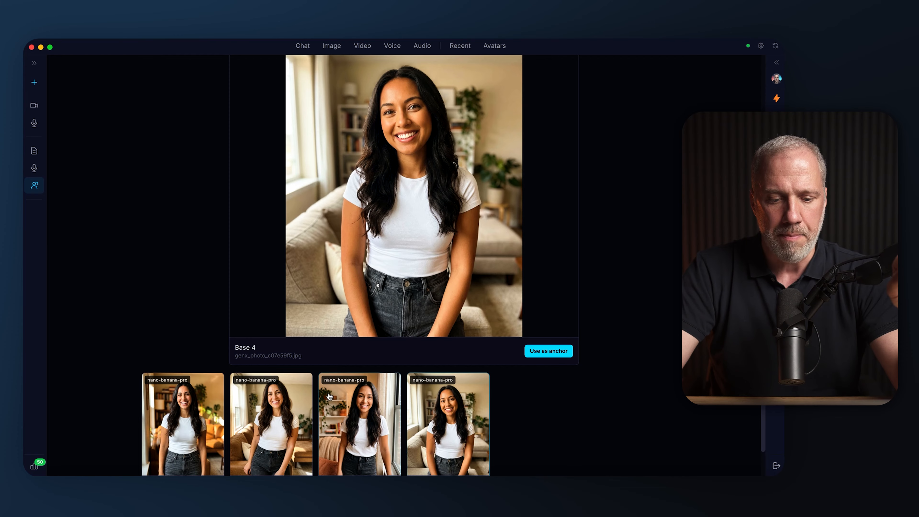
pyautogui.click(340, 403)
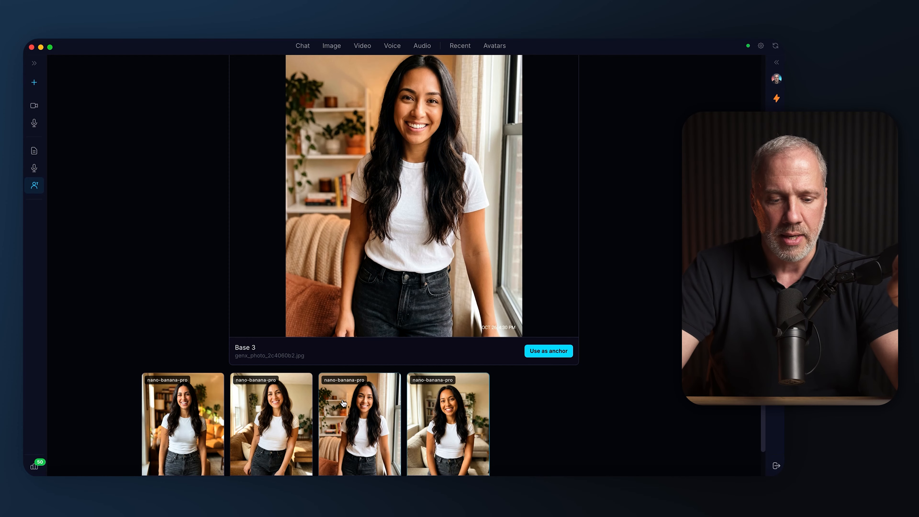
pyautogui.click(540, 358)
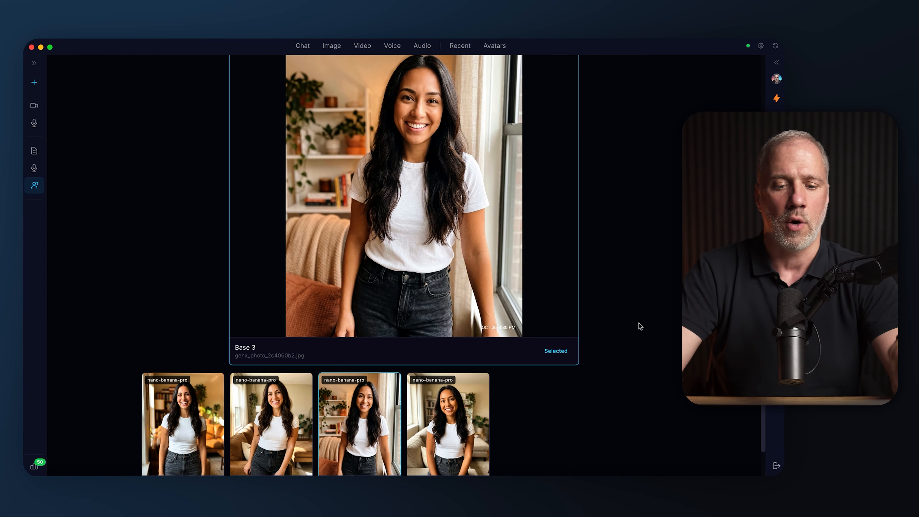
# Continue to the avatar stage with the Base 3 anchor and select the Close Up, Over Shoulder, Walking, Seated, Left 3/4 and Right 3/4 poses
pyautogui.scroll(3, 634, 160)
pyautogui.click(640, 100)
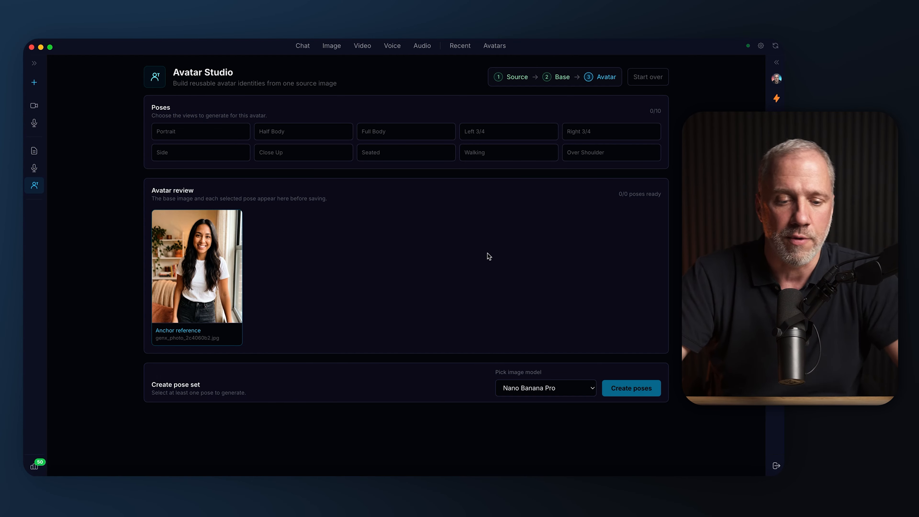
pyautogui.click(292, 156)
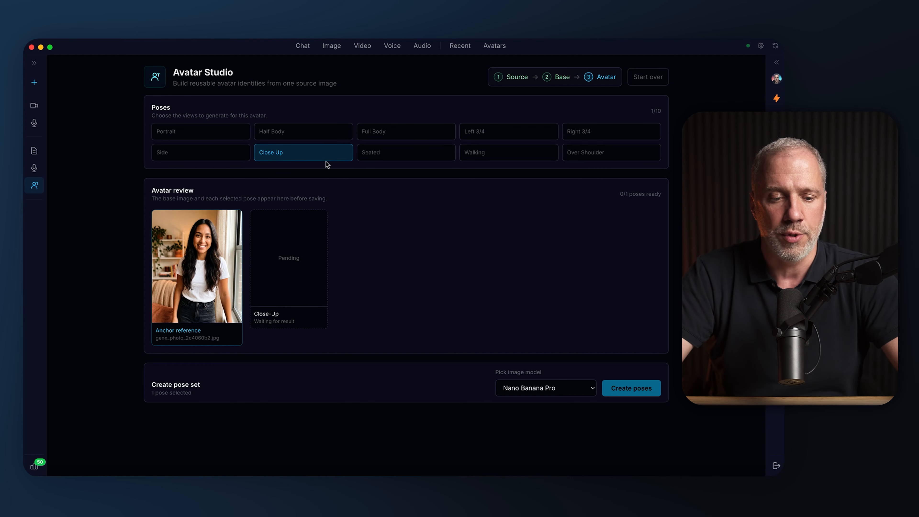
pyautogui.click(594, 156)
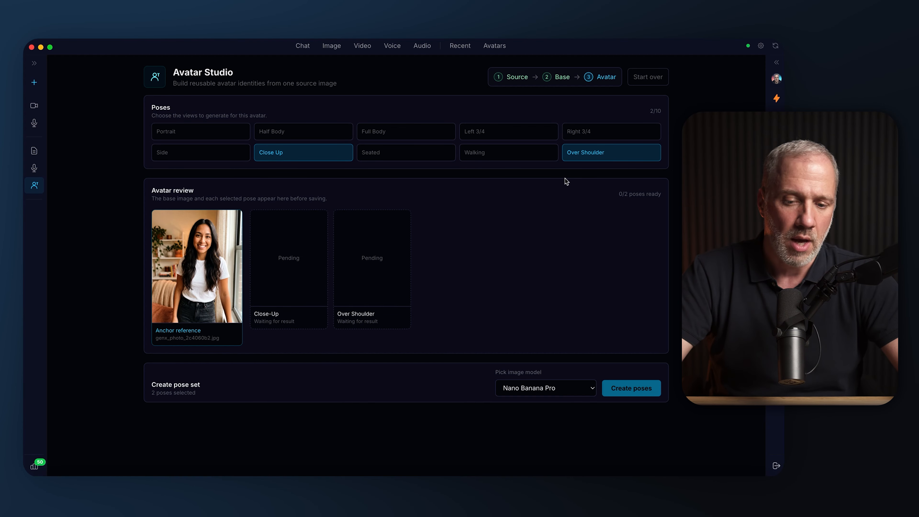
pyautogui.click(532, 161)
pyautogui.click(406, 155)
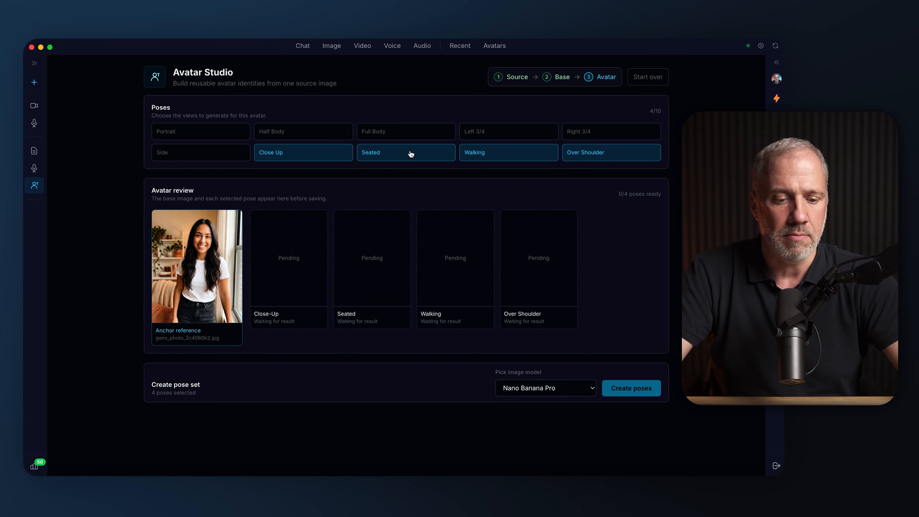
pyautogui.click(501, 136)
pyautogui.click(590, 133)
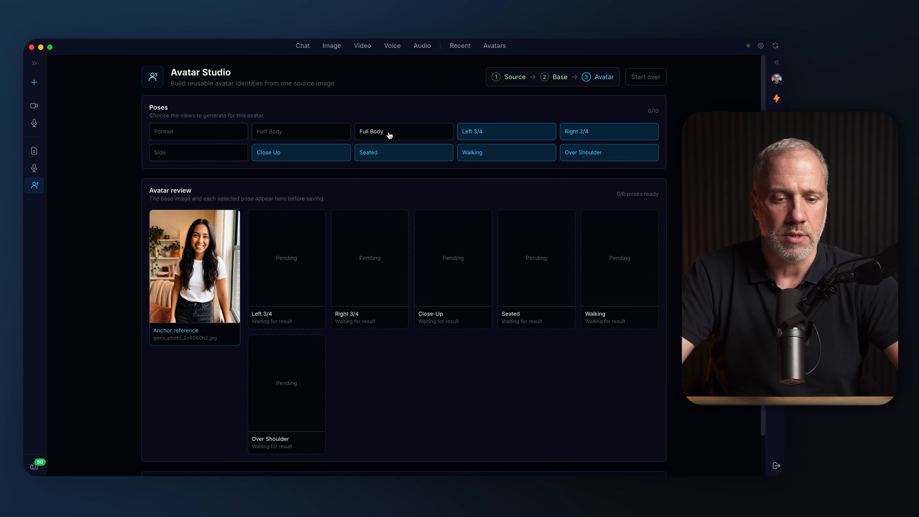
# Add the Side, Full Body, Half Body and Portrait views to the selected poses
pyautogui.click(192, 153)
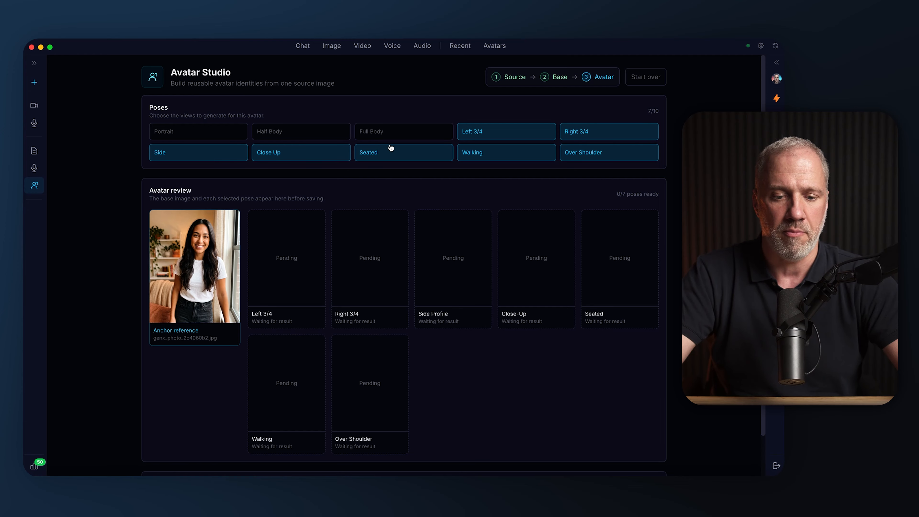
pyautogui.click(376, 141)
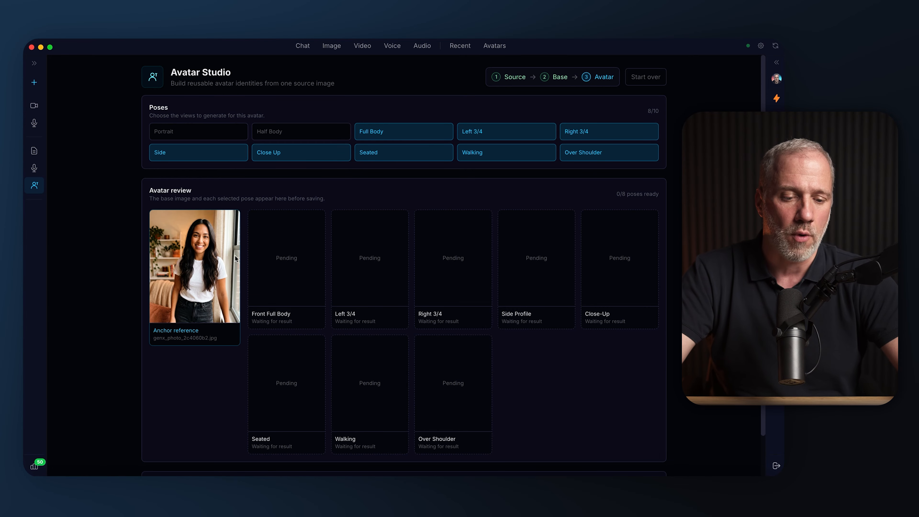
pyautogui.click(189, 136)
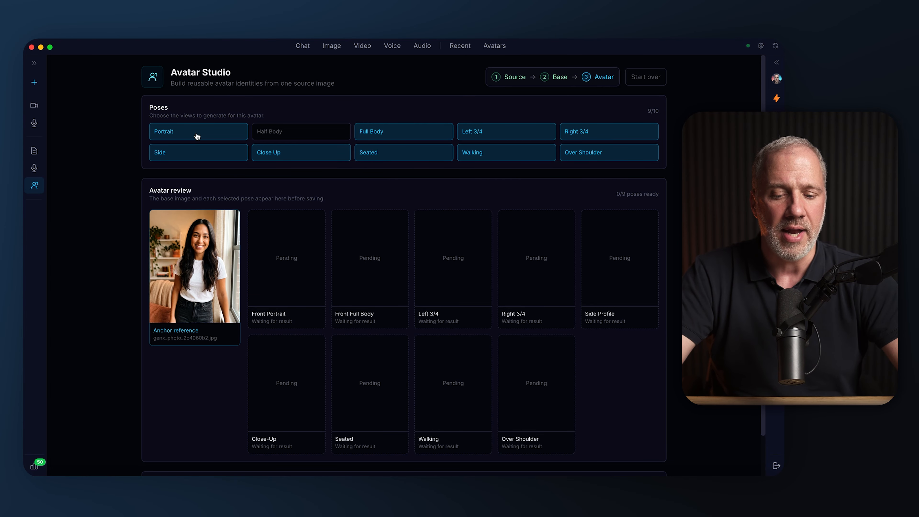
pyautogui.click(197, 136)
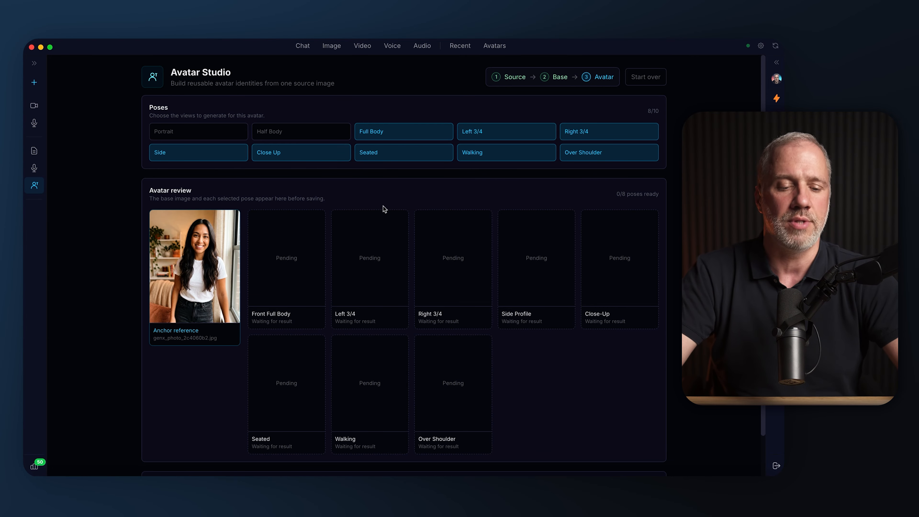
pyautogui.scroll(-2, 401, 213)
pyautogui.scroll(2, 394, 213)
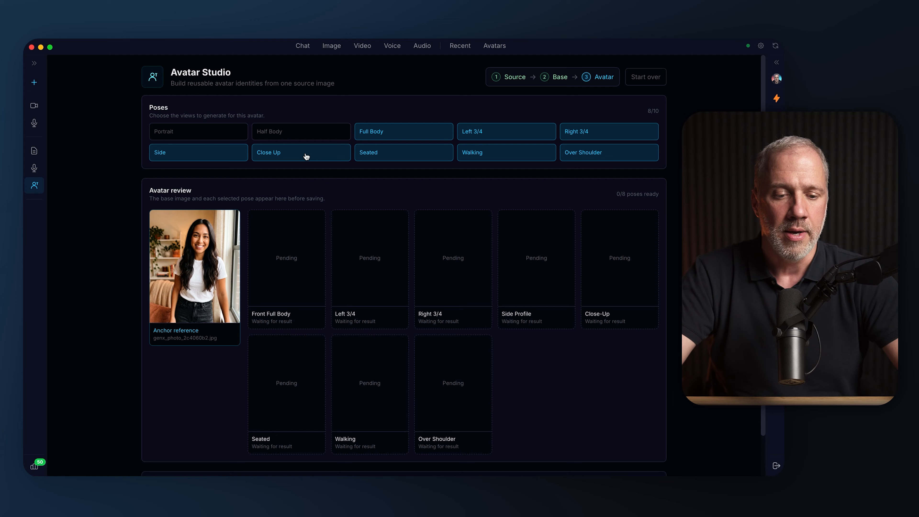
pyautogui.click(297, 132)
pyautogui.click(200, 131)
# Generate the pose set for all ten selected poses with the Nano Banana Pro image model
pyautogui.scroll(-2, 467, 253)
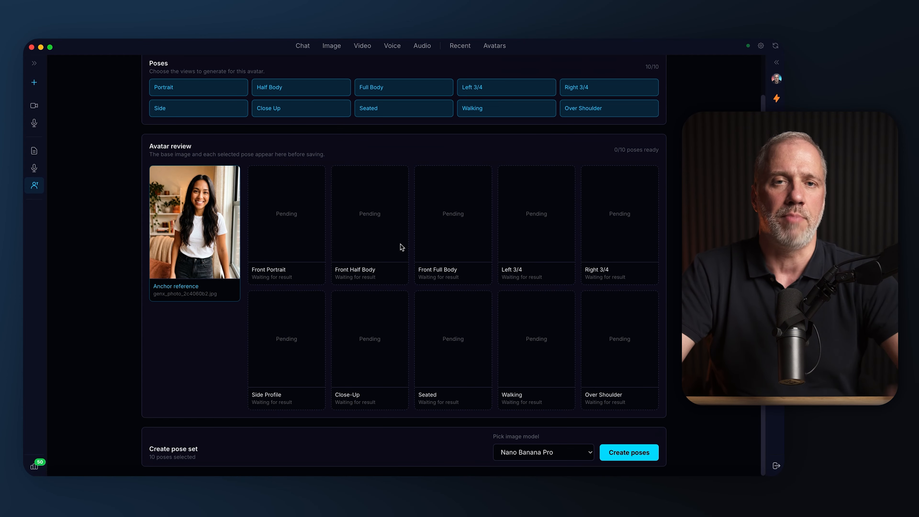
pyautogui.scroll(2, 287, 252)
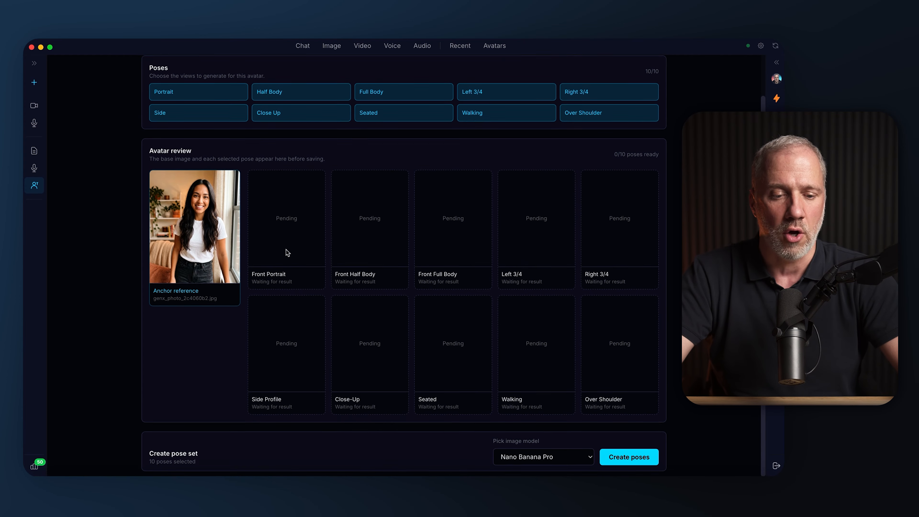
pyautogui.scroll(-2, 327, 298)
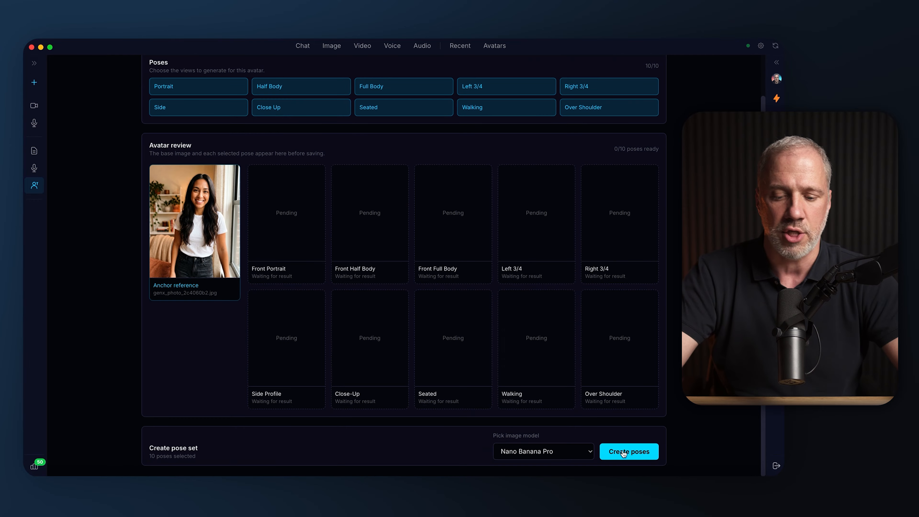
pyautogui.click(627, 449)
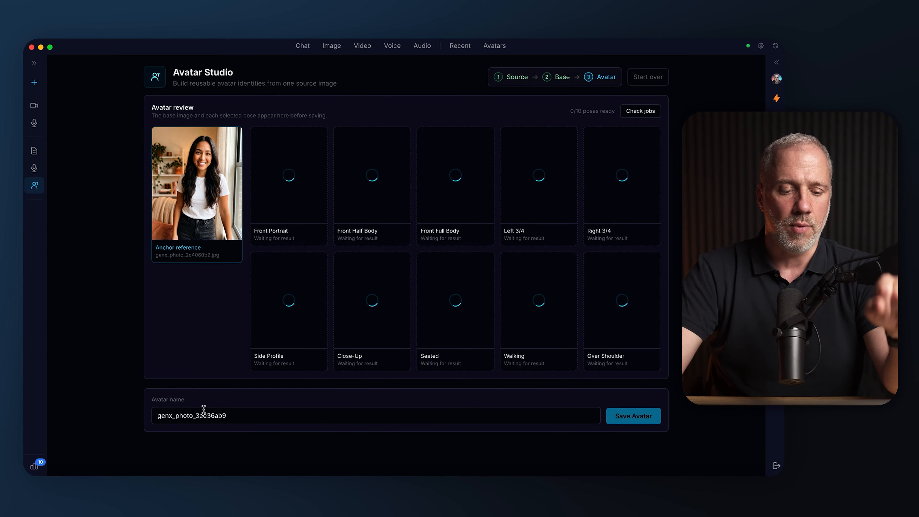
# Examine the generated Close-Up pose enlarged and check the progress of the remaining poses
pyautogui.tripleClick(204, 409)
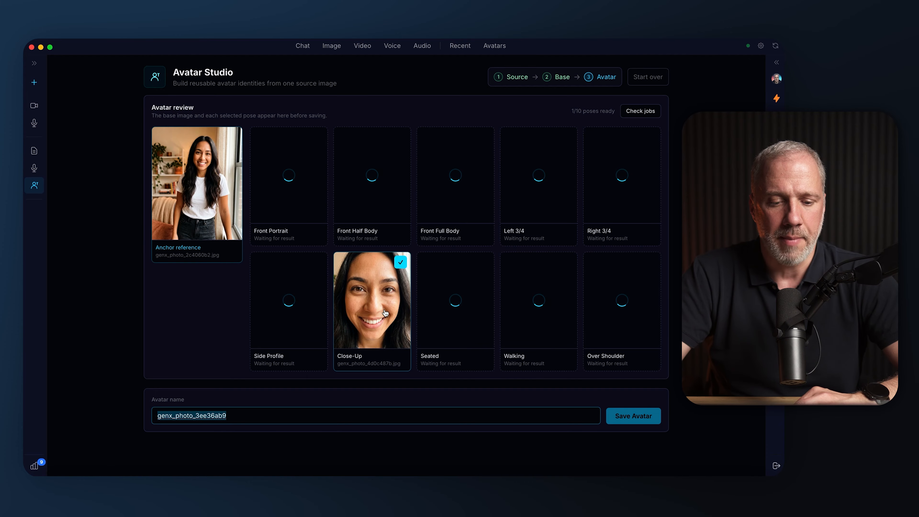
pyautogui.click(401, 306)
pyautogui.scroll(-3, 439, 266)
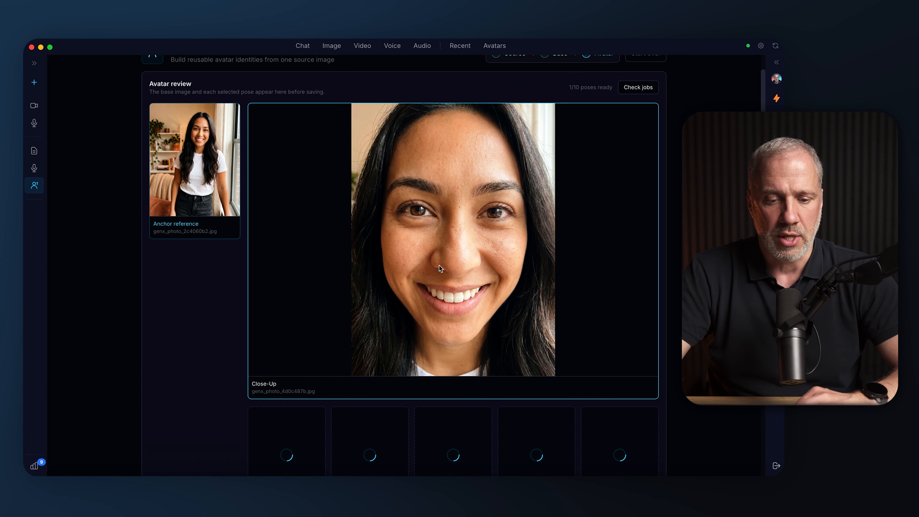
pyautogui.scroll(-10, 470, 176)
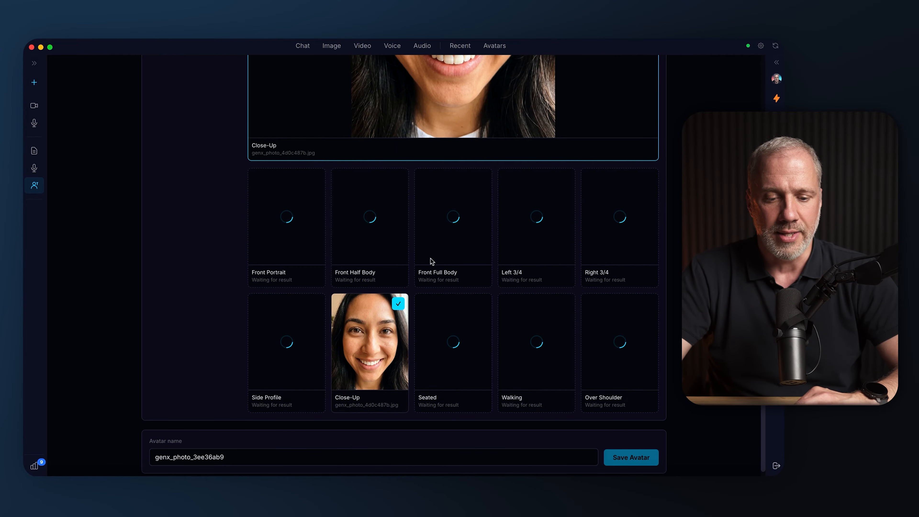
pyautogui.scroll(-1, 481, 302)
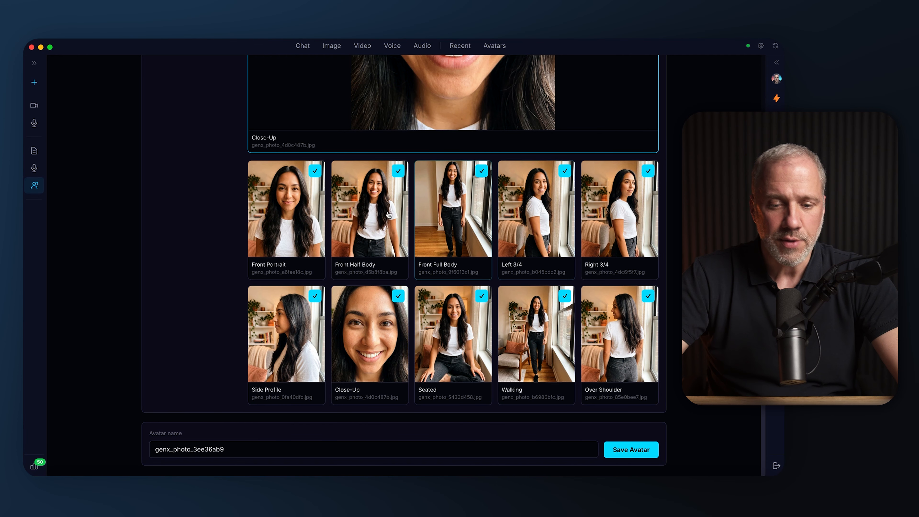
pyautogui.scroll(5, 322, 286)
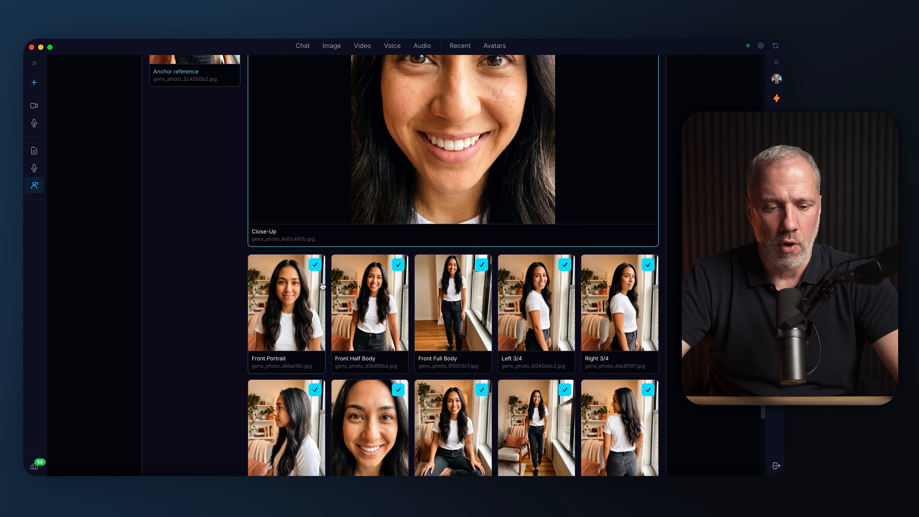
# Examine the Front Portrait, Front Half Body and Seated poses enlarged against the anchor reference
pyautogui.click(322, 286)
pyautogui.scroll(4, 322, 311)
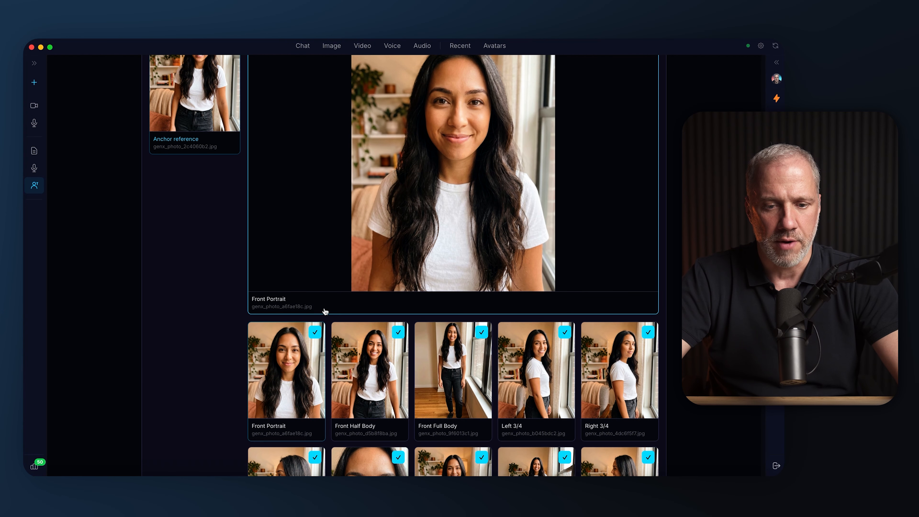
pyautogui.scroll(4, 326, 312)
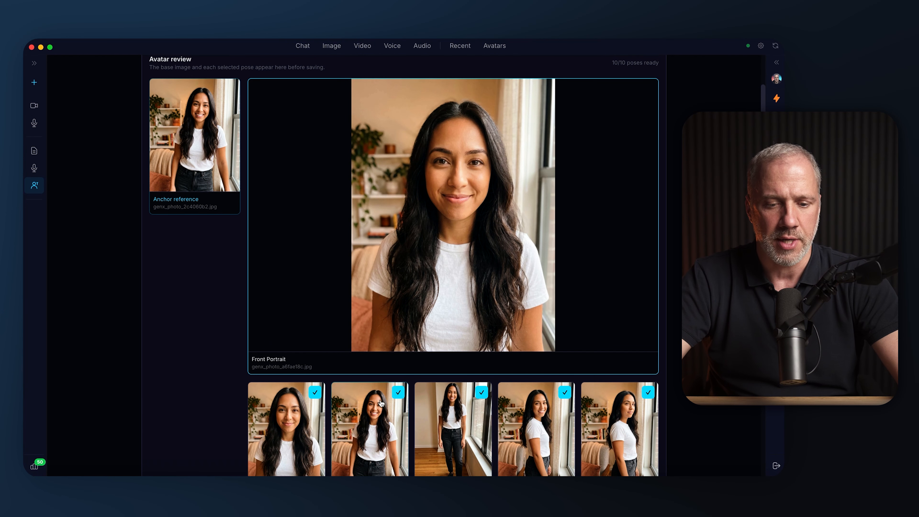
pyautogui.click(375, 413)
pyautogui.scroll(-12, 388, 397)
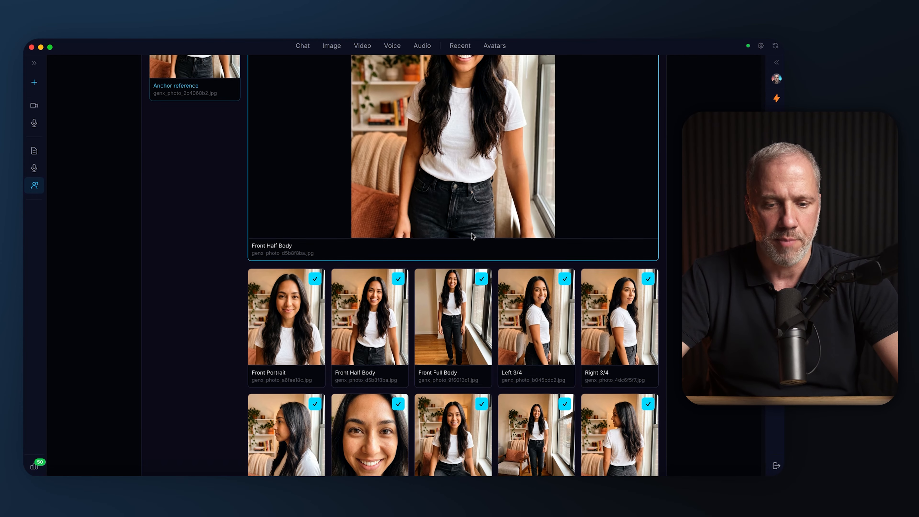
pyautogui.click(455, 328)
pyautogui.scroll(15, 478, 316)
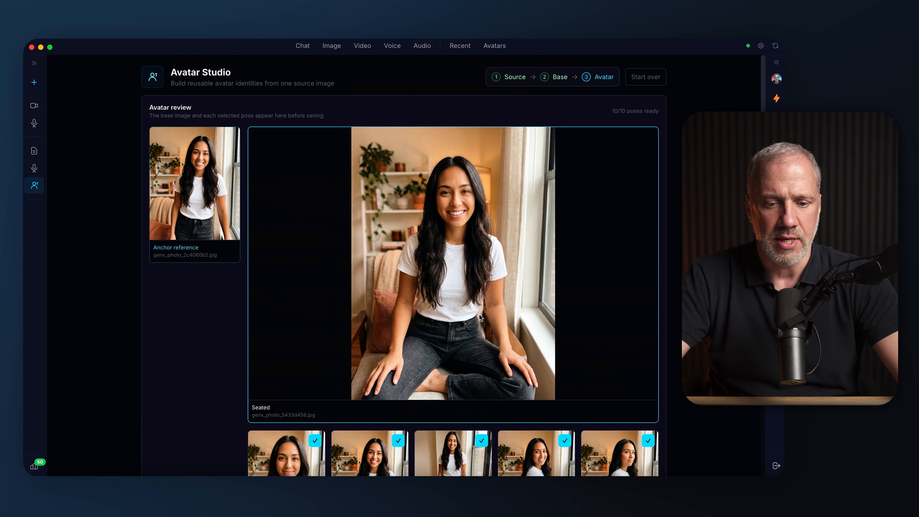
# Examine the Side Profile and Over Shoulder poses enlarged for consistency with the anchor reference
pyautogui.scroll(-12, 481, 315)
pyautogui.click(275, 400)
pyautogui.scroll(10, 444, 258)
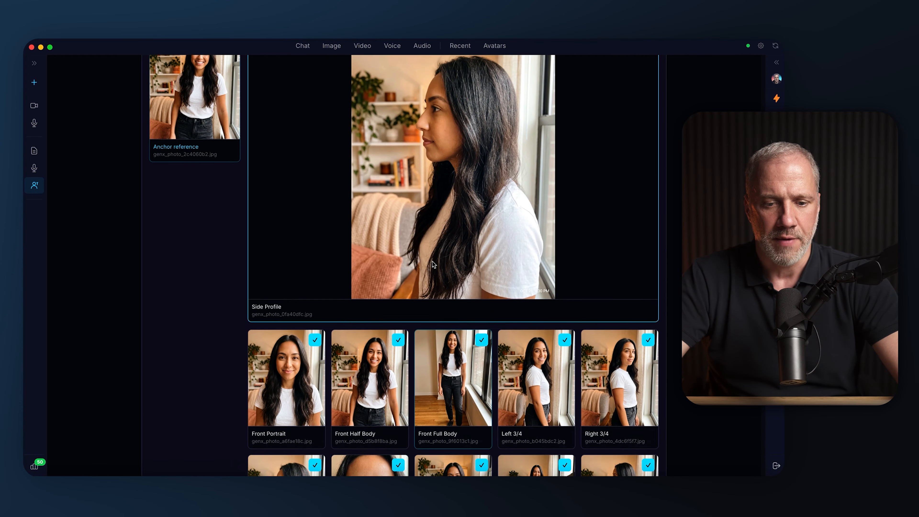
pyautogui.scroll(-12, 445, 259)
pyautogui.click(597, 329)
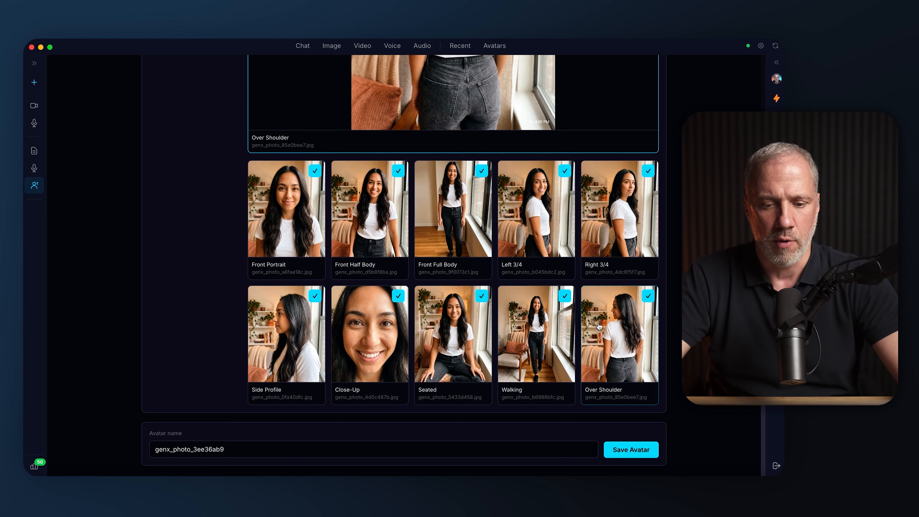
pyautogui.scroll(10, 591, 316)
pyautogui.scroll(-6, 568, 293)
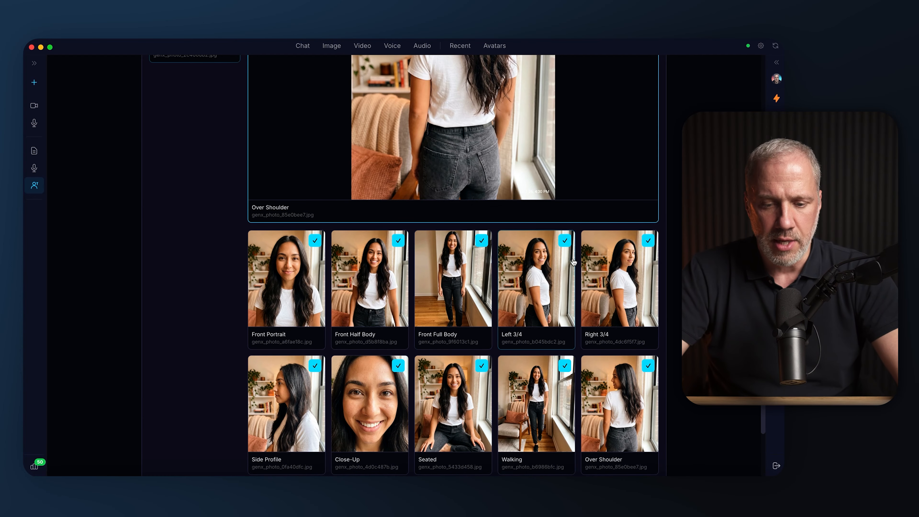
# Compare the enlarged Left 3/4 and Right 3/4 poses with each other for direction and likeness
pyautogui.click(564, 284)
pyautogui.scroll(5, 540, 270)
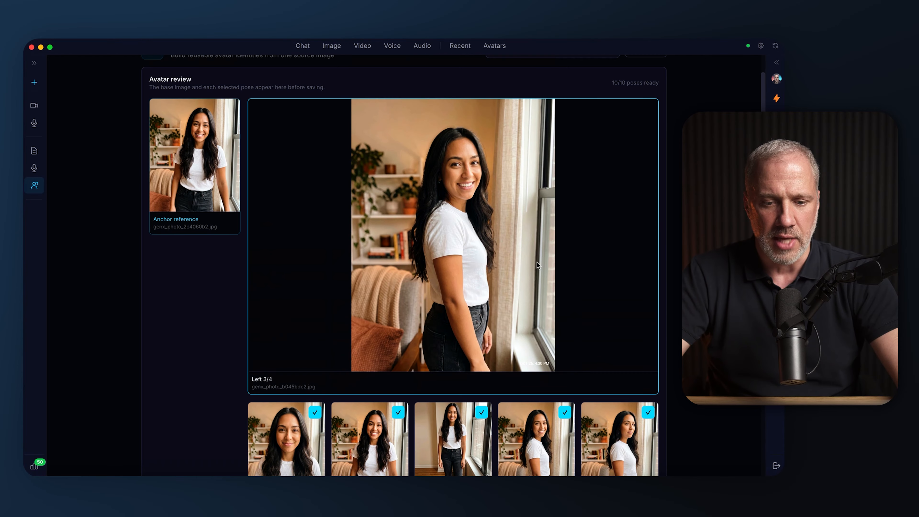
pyautogui.click(595, 429)
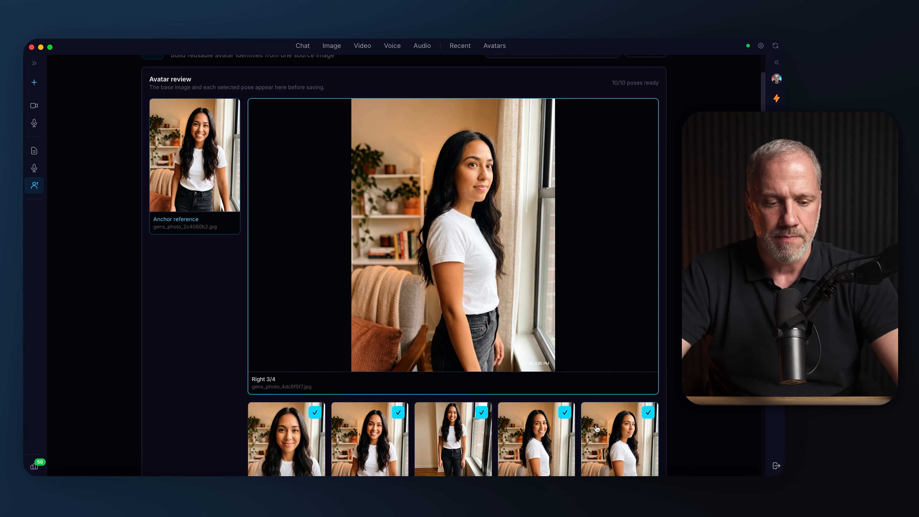
pyautogui.click(552, 426)
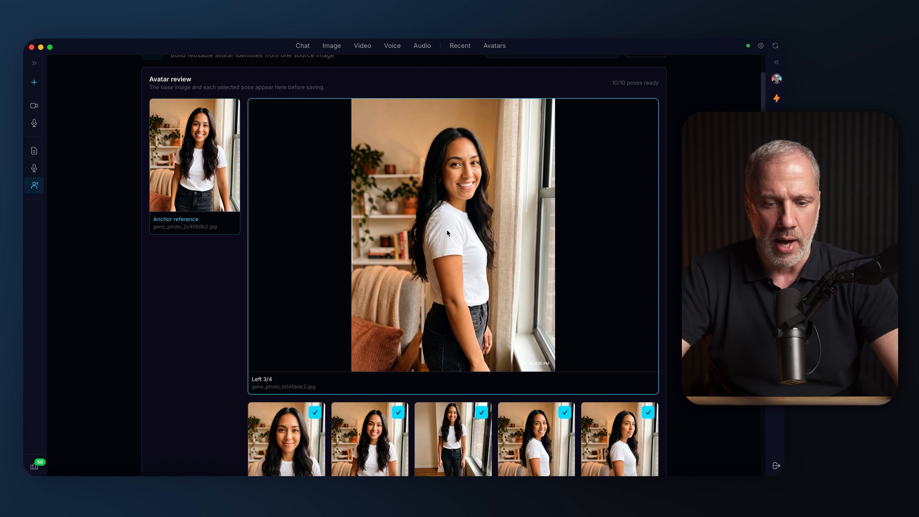
pyautogui.scroll(-5, 448, 233)
pyautogui.click(612, 287)
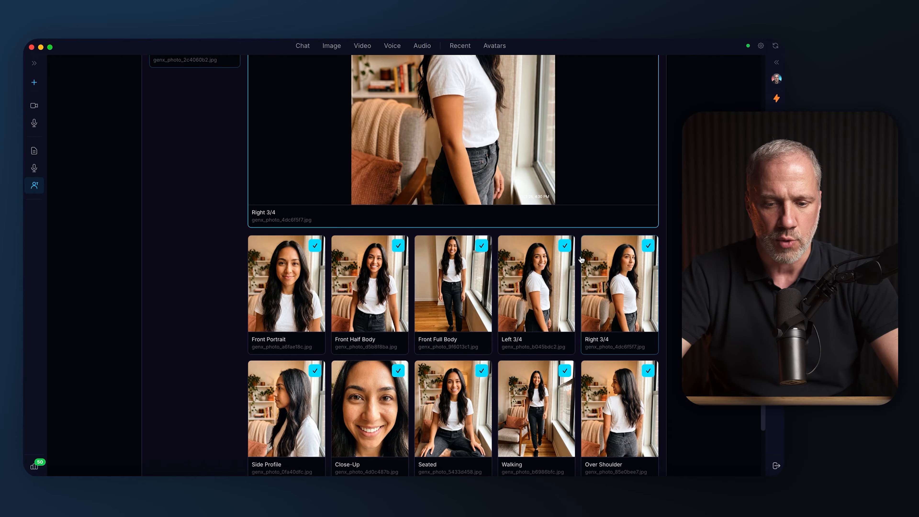
pyautogui.scroll(1, 469, 289)
pyautogui.scroll(5, 469, 289)
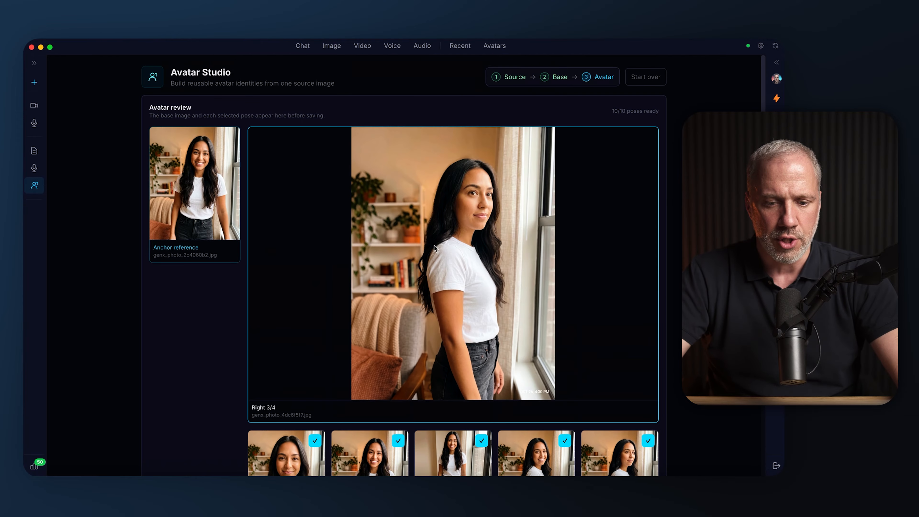
pyautogui.scroll(-1, 451, 216)
pyautogui.click(552, 435)
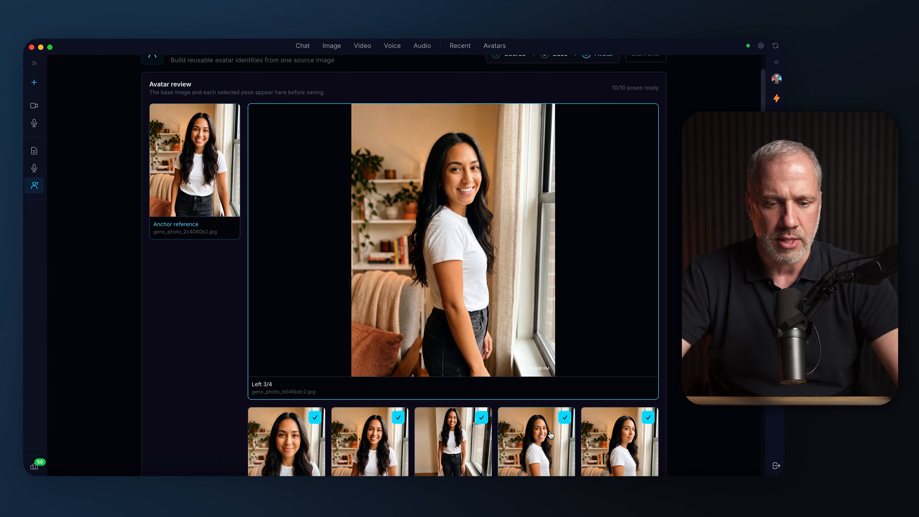
# Exclude the Right 3/4 pose from the avatar's pose set
pyautogui.scroll(-5, 544, 430)
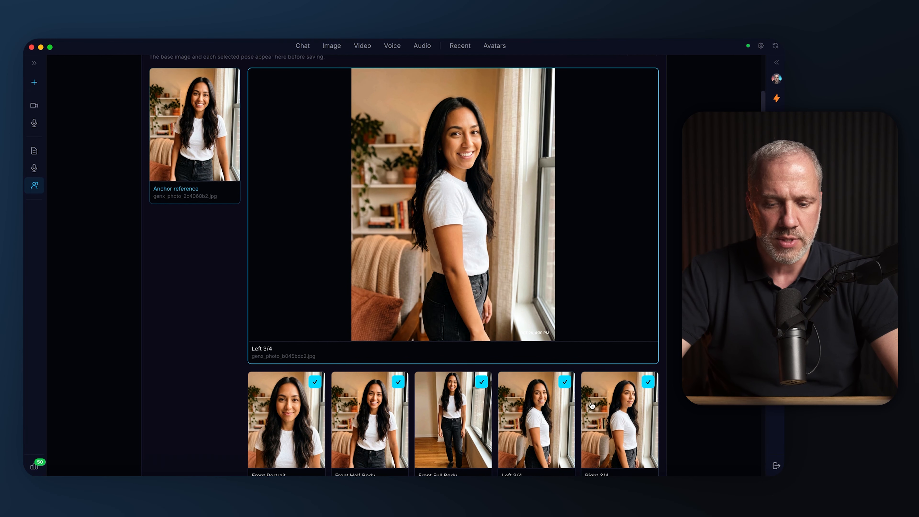
pyautogui.click(652, 332)
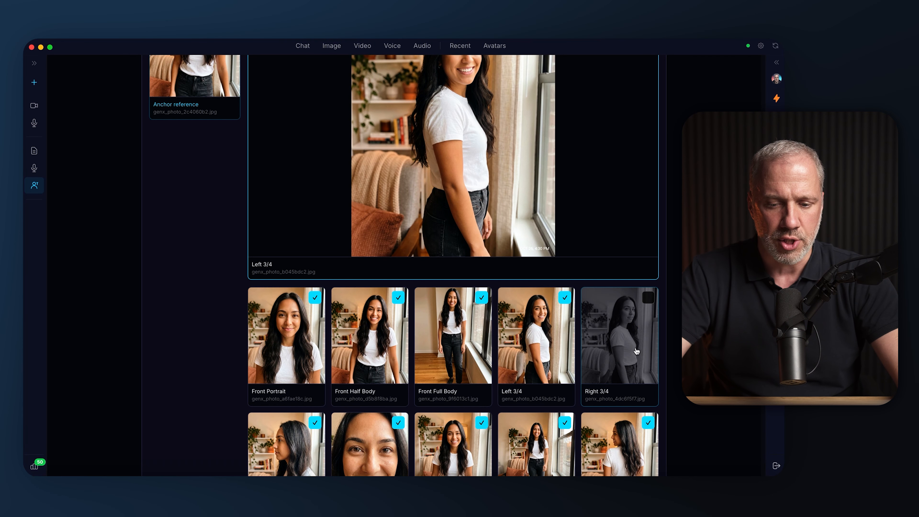
pyautogui.scroll(3, 615, 344)
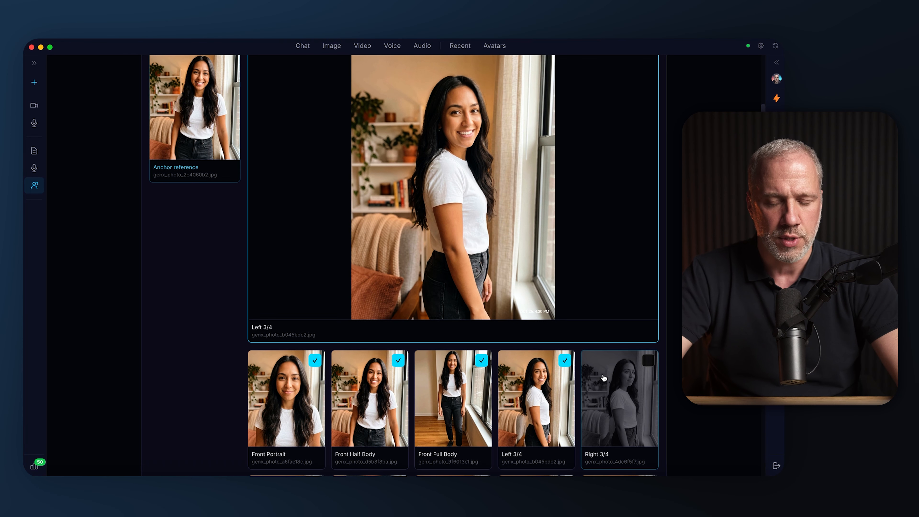
# Name the avatar "Maria V1" and save it with the curated set of poses
pyautogui.scroll(-8, 219, 387)
pyautogui.doubleClick(194, 450)
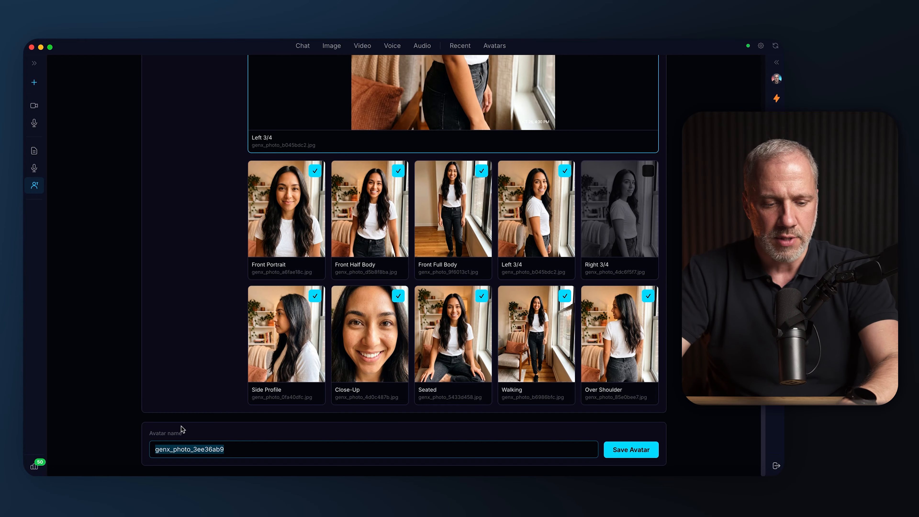
pyautogui.write('Maria V1')
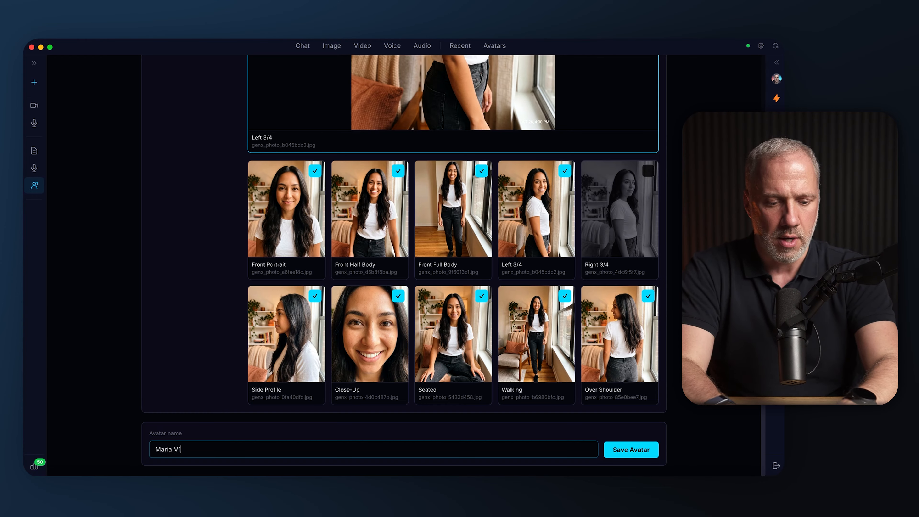
pyautogui.click(624, 425)
pyautogui.click(631, 450)
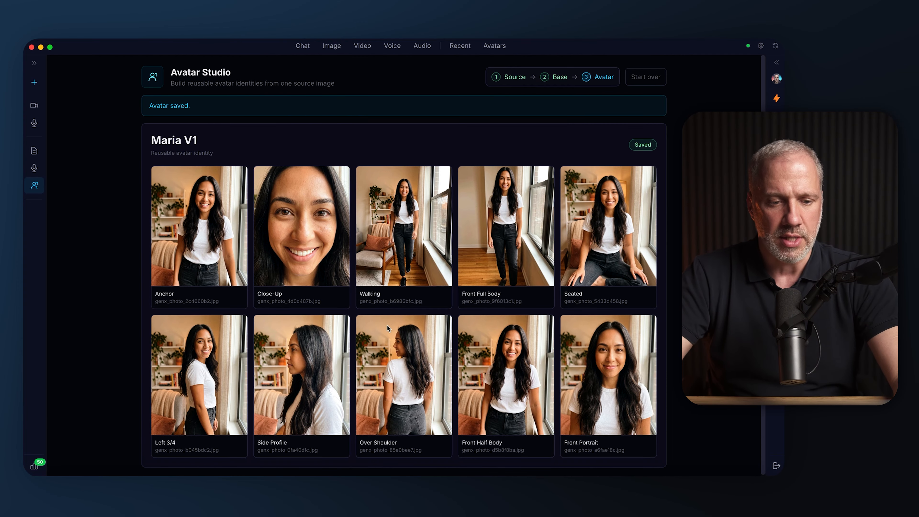
pyautogui.scroll(-1, 550, 200)
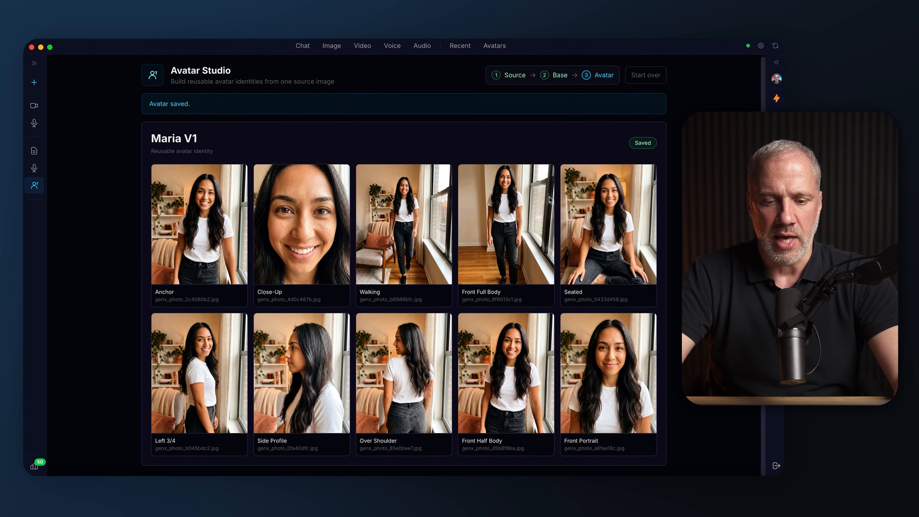
# Open Maria V1 from the saved avatars and review its pose gallery, enlarging the Close-up, Front Full Body and Walking poses
pyautogui.click(561, 46)
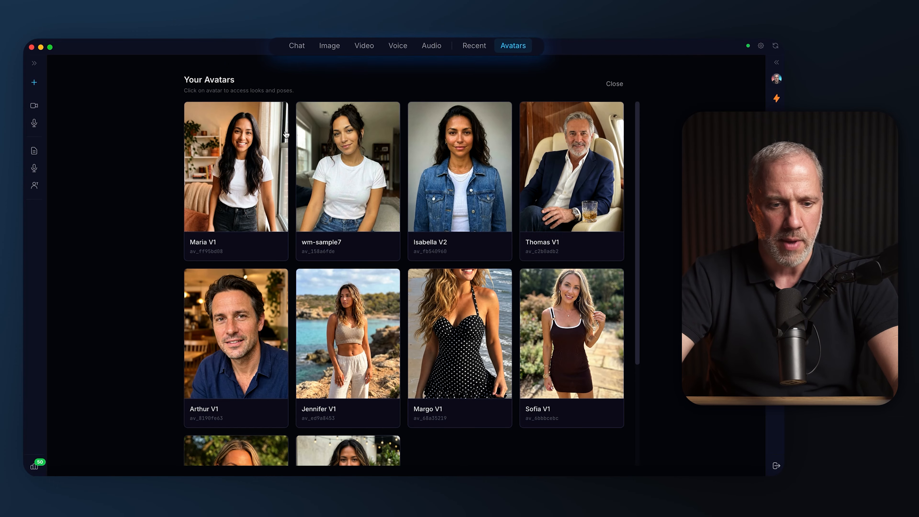
pyautogui.click(259, 153)
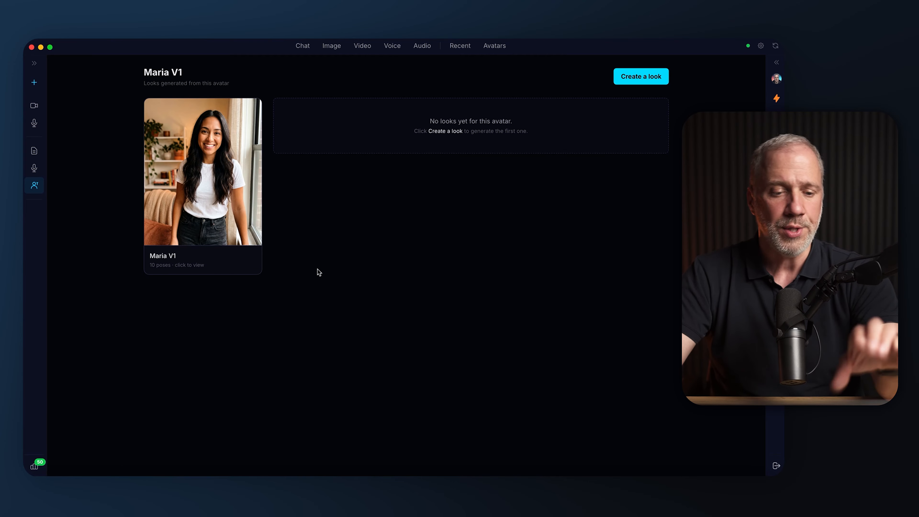
pyautogui.click(203, 210)
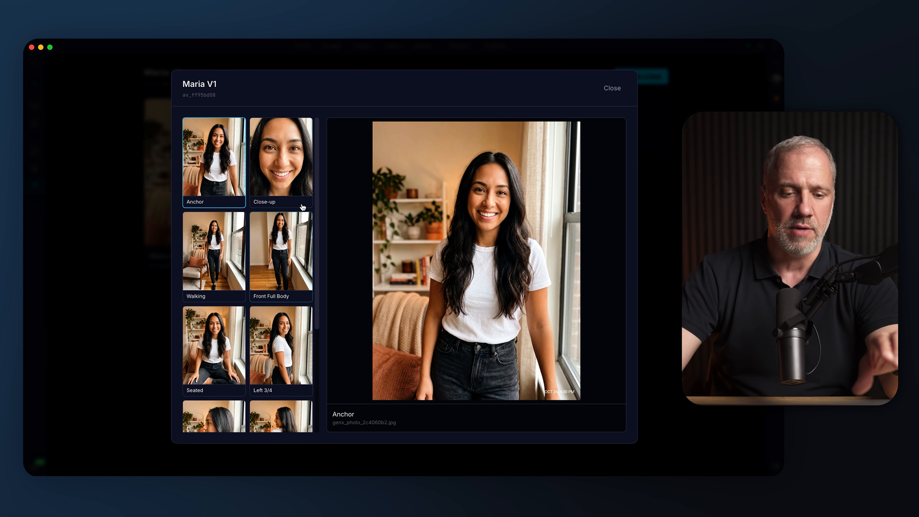
pyautogui.scroll(-1, 285, 196)
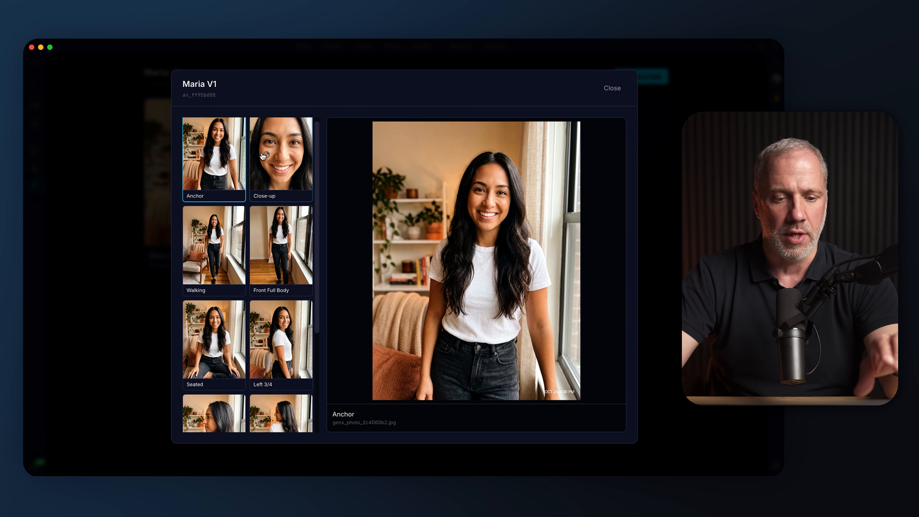
pyautogui.click(275, 169)
pyautogui.click(277, 254)
pyautogui.click(241, 290)
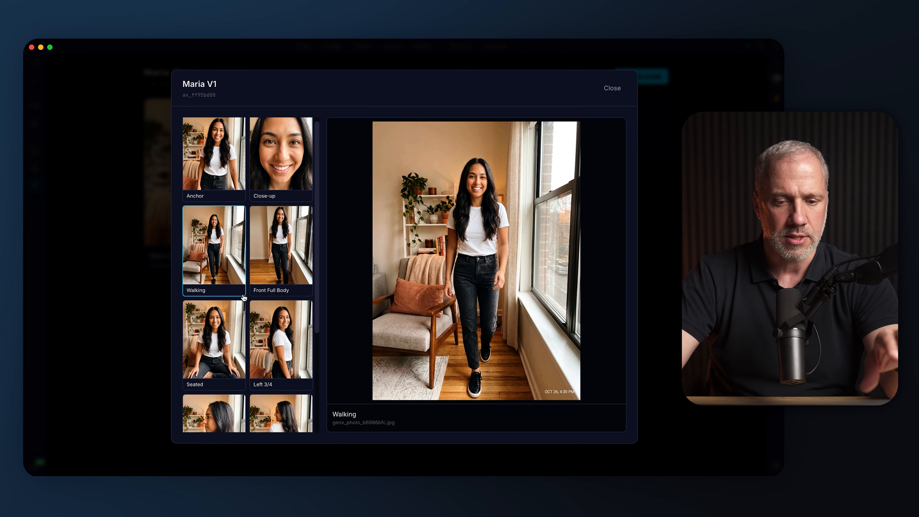
pyautogui.scroll(-5, 243, 297)
pyautogui.click(611, 89)
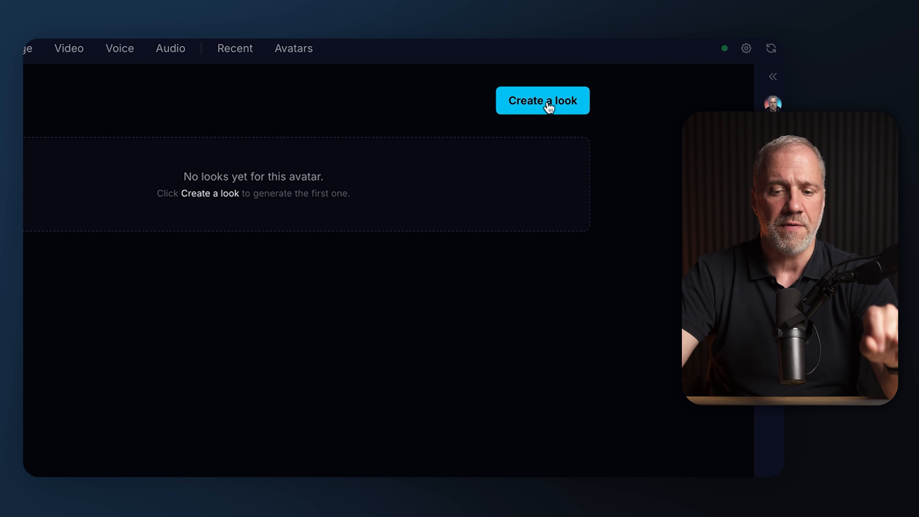
# Preview the look creation options, and look through Maria V1's full pose gallery once more
pyautogui.click(549, 107)
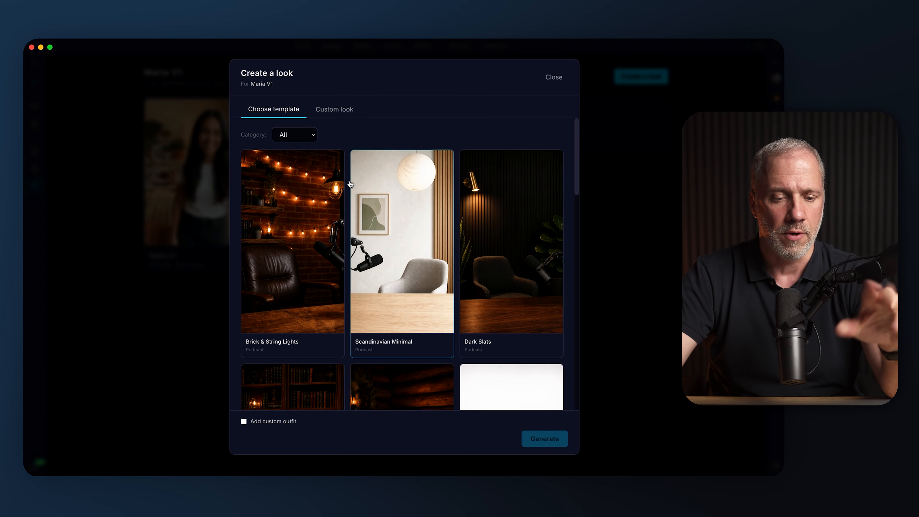
pyautogui.click(563, 81)
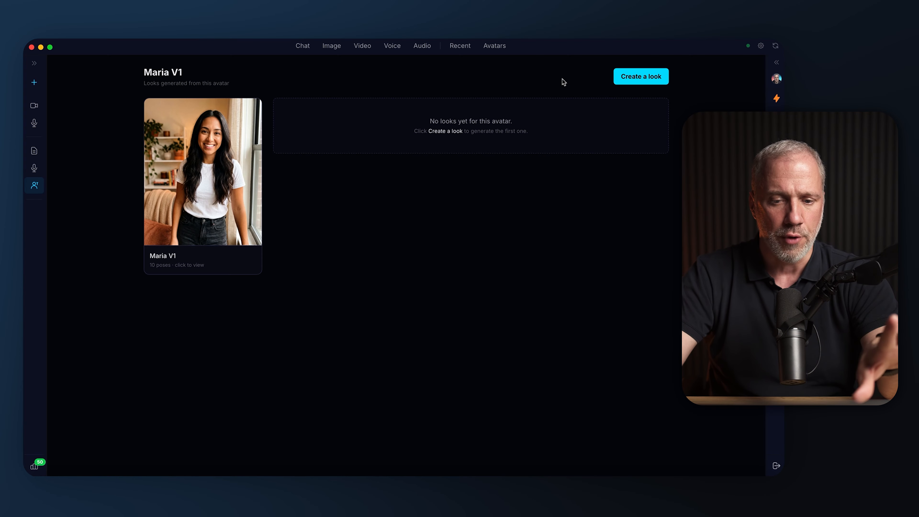
pyautogui.click(245, 168)
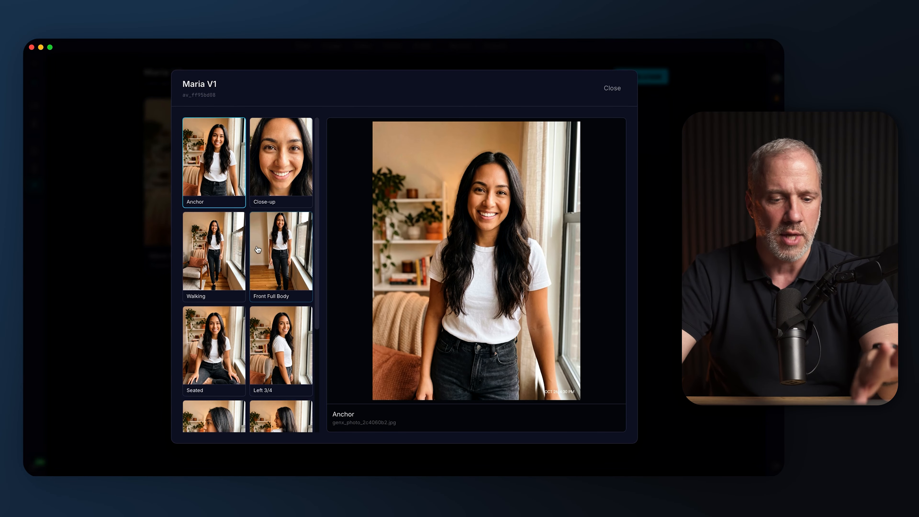
pyautogui.scroll(-5, 269, 283)
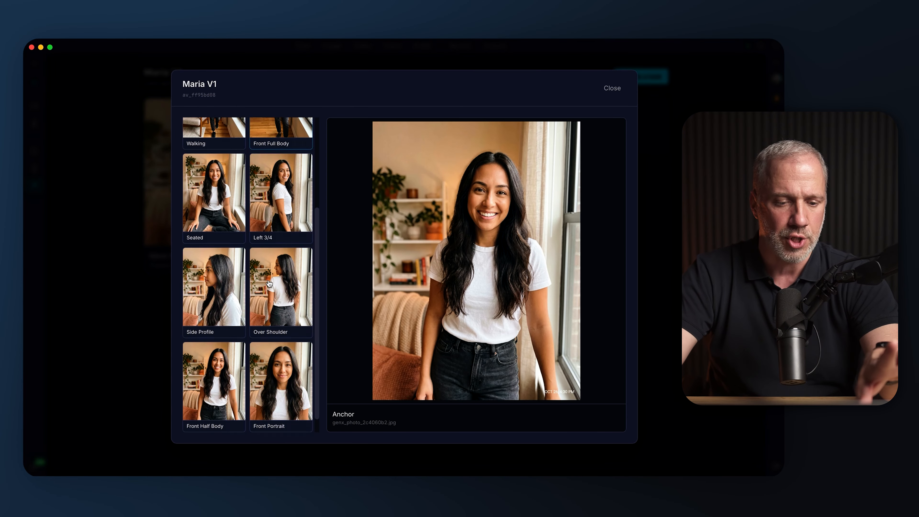
pyautogui.click(611, 90)
# Generate a new look for Maria V1 from the Brick & String Lights podcast template, without a custom outfit
pyautogui.click(629, 78)
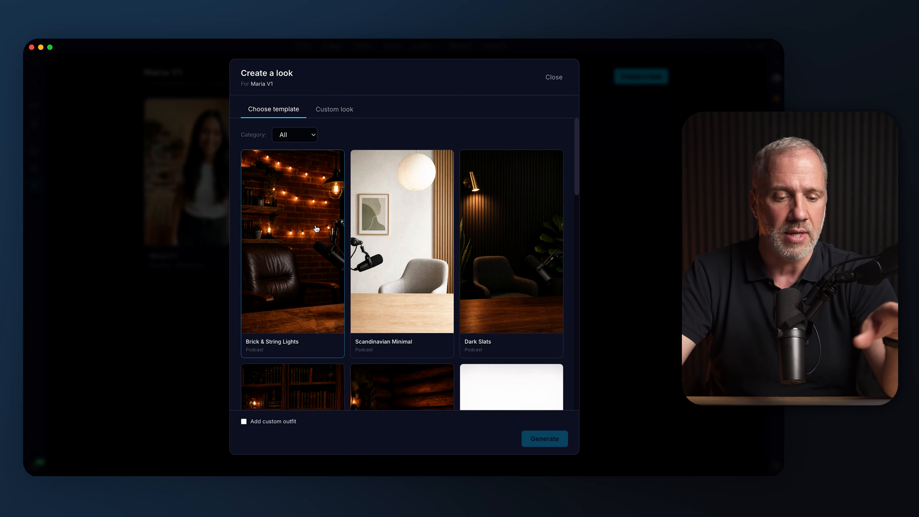
pyautogui.scroll(-1, 316, 228)
pyautogui.click(322, 211)
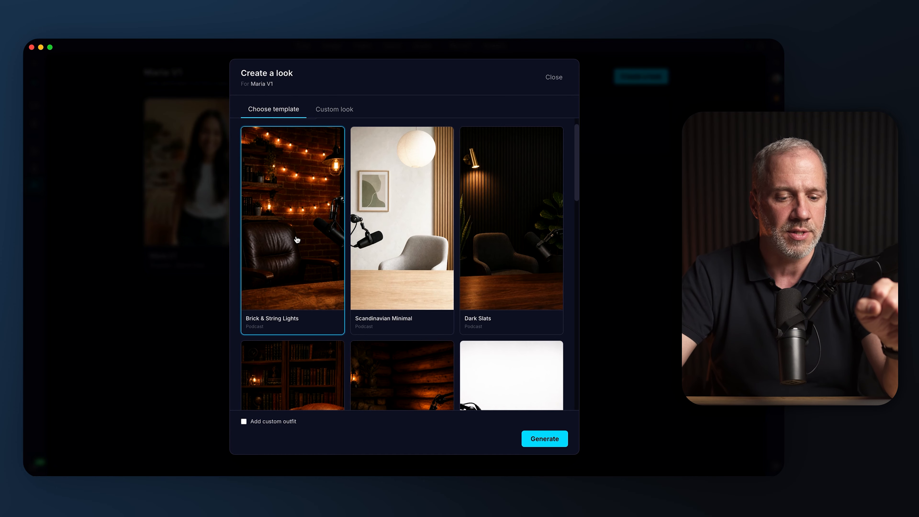
pyautogui.click(244, 421)
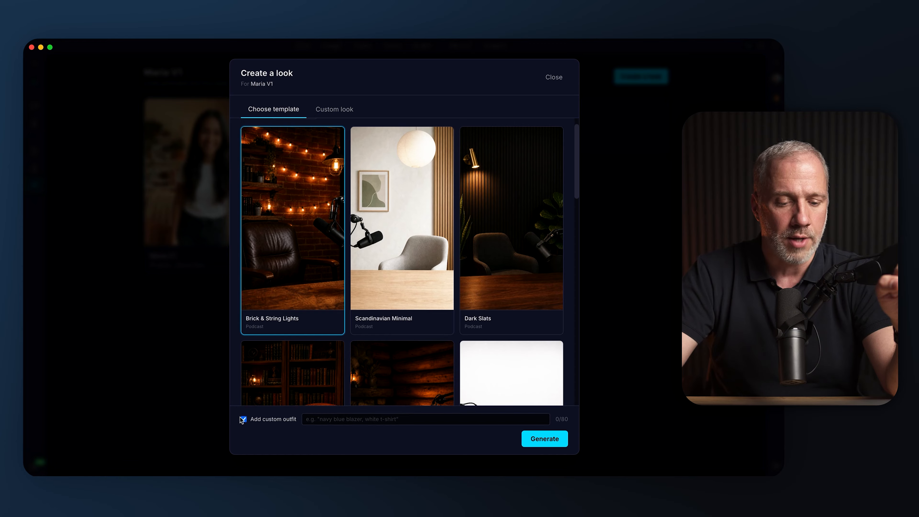
pyautogui.click(244, 420)
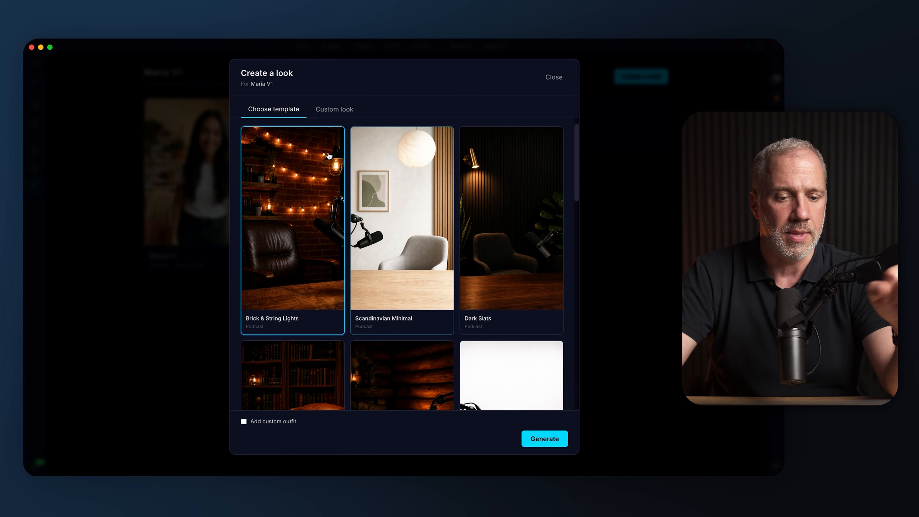
pyautogui.click(538, 438)
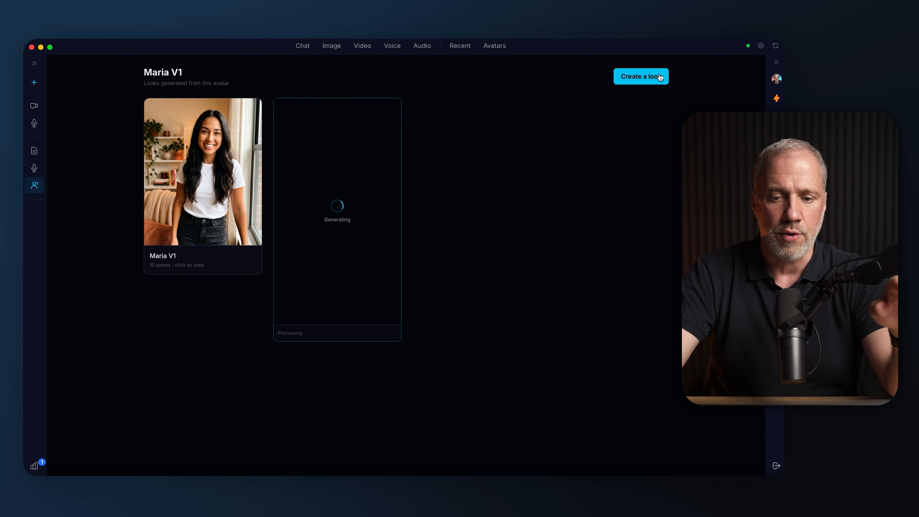
# Try out a custom look for Maria V1 with the Front Half Body pose as source image, and leave without generating
pyautogui.click(657, 77)
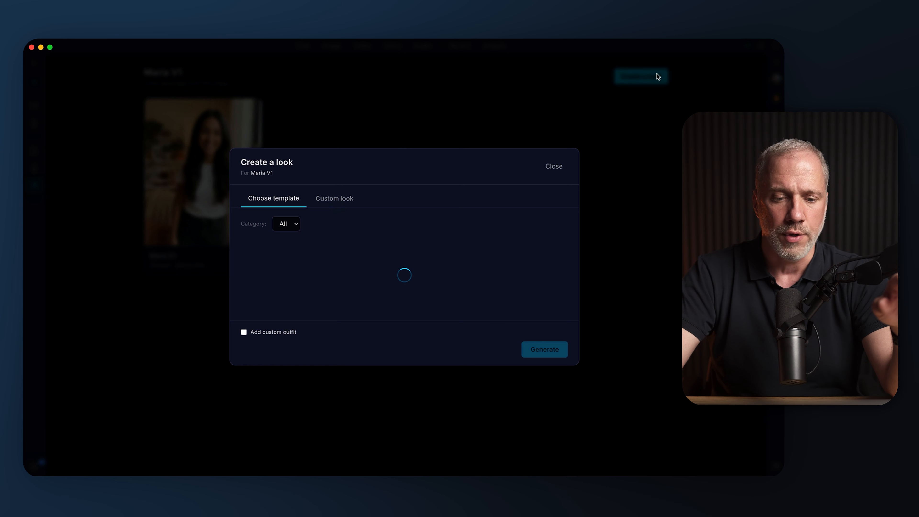
pyautogui.click(329, 113)
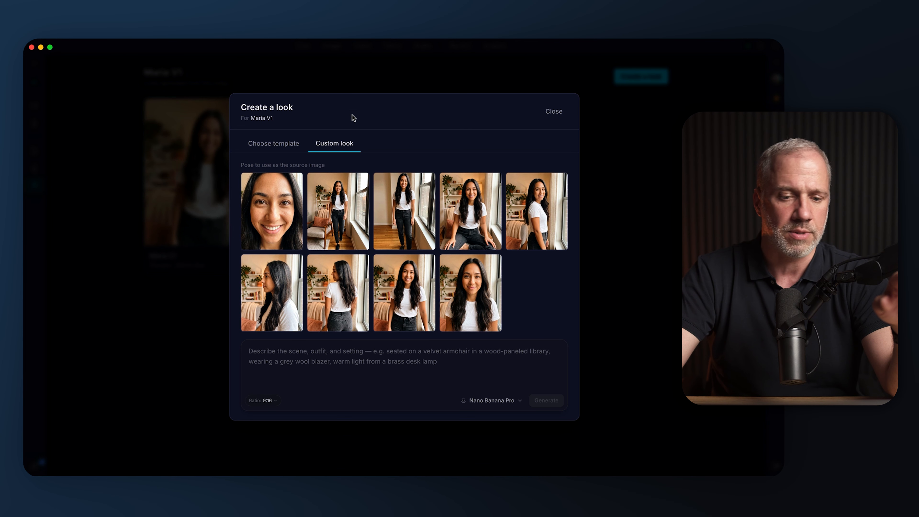
pyautogui.click(419, 307)
pyautogui.click(272, 281)
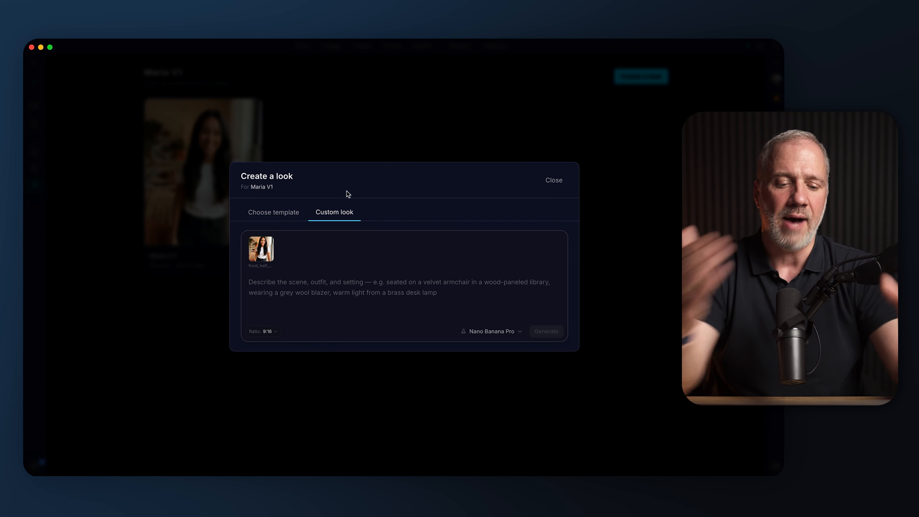
pyautogui.click(563, 180)
# Open the completed Maria V1 look from the Activity Center and inspect the Brick & String Lights image enlarged
pyautogui.click(34, 465)
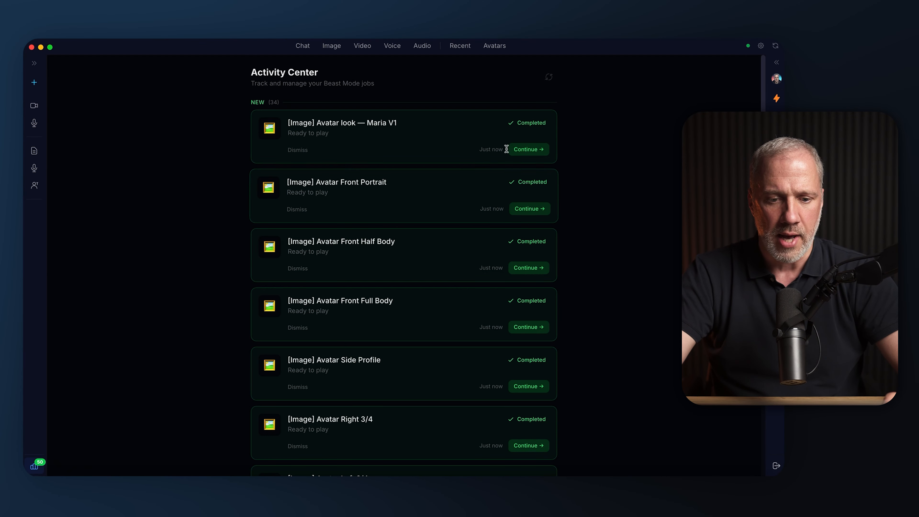
pyautogui.click(528, 149)
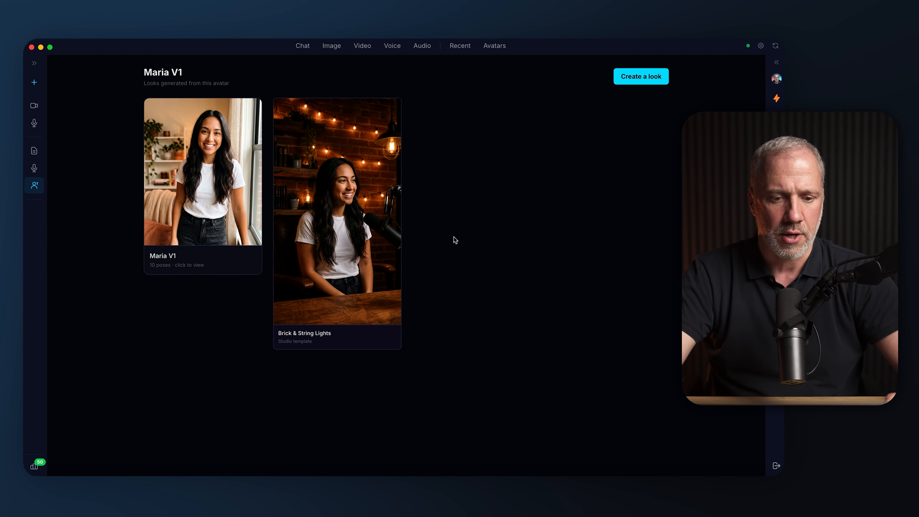
pyautogui.click(393, 219)
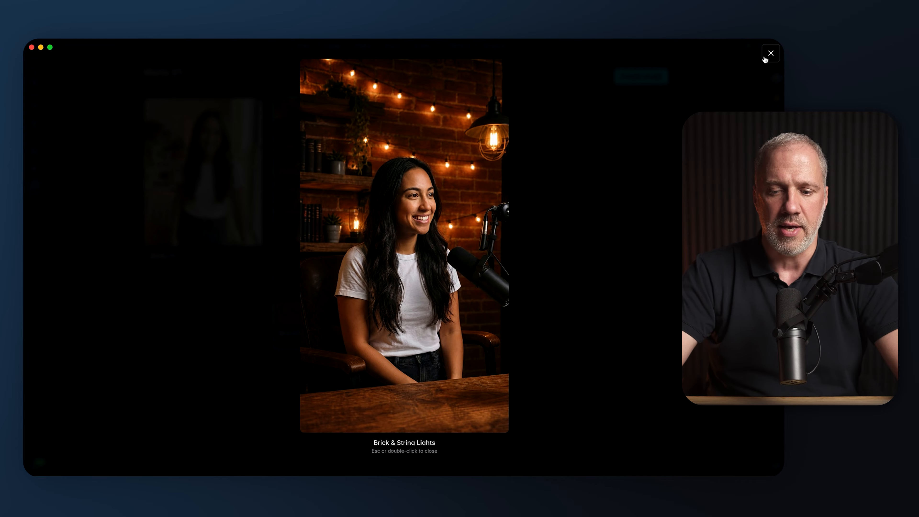
pyautogui.doubleClick(495, 170)
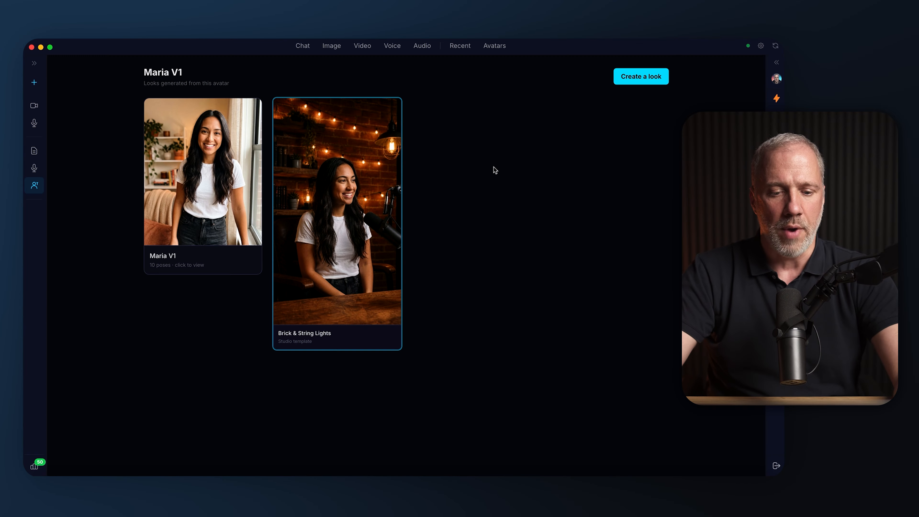
# Browse the other podcast templates available for a new Maria V1 look, without choosing one
pyautogui.click(621, 80)
pyautogui.scroll(-6, 452, 253)
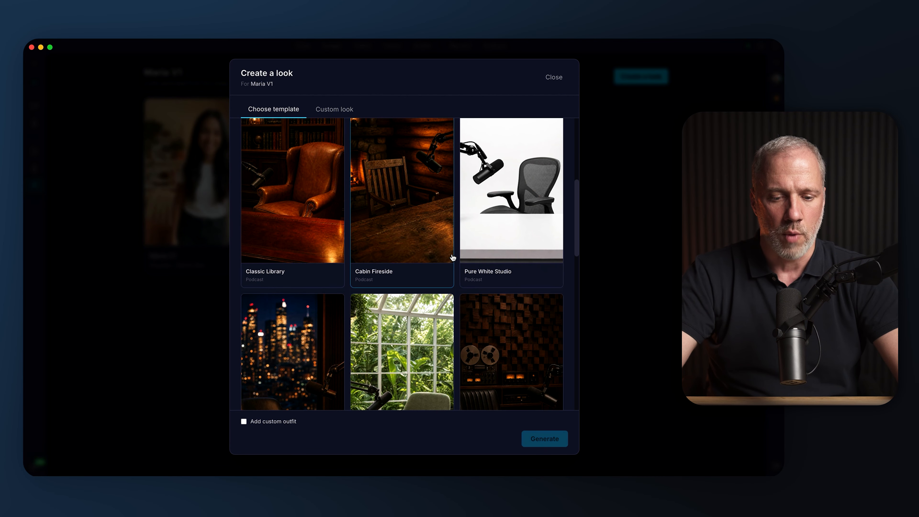
pyautogui.scroll(-4, 453, 257)
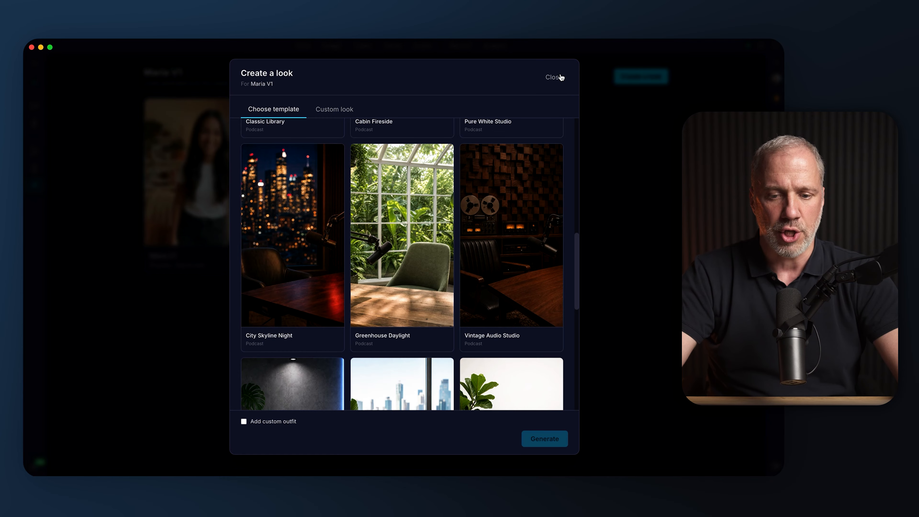
pyautogui.click(553, 77)
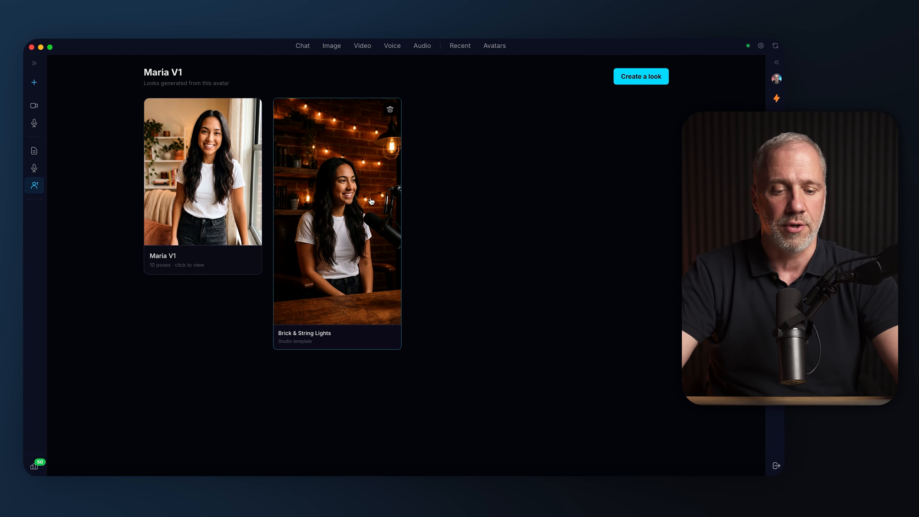
# Attach Maria V1's Brick & String Lights look to a new chat message
pyautogui.click(303, 46)
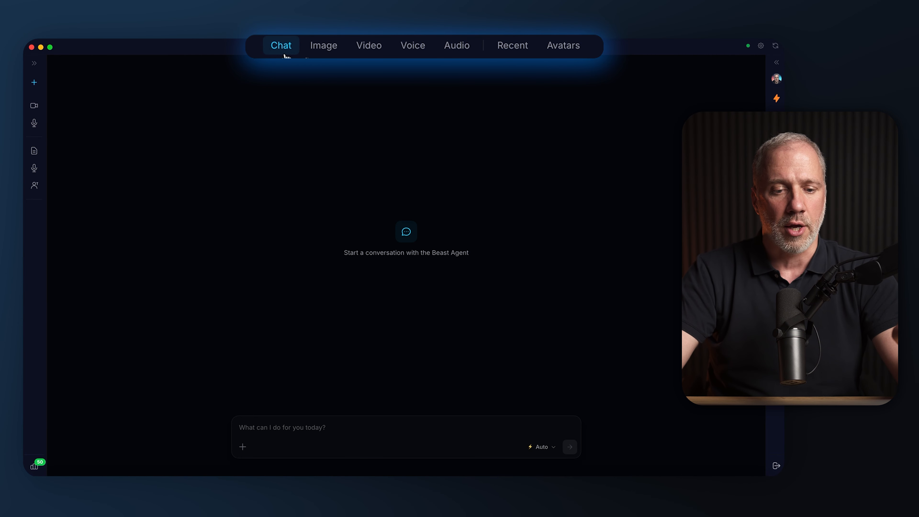
pyautogui.click(241, 445)
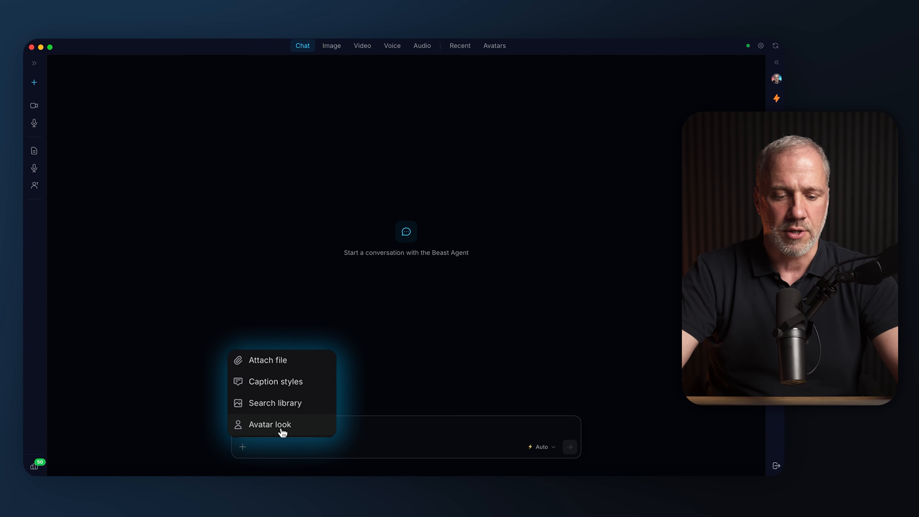
pyautogui.click(284, 427)
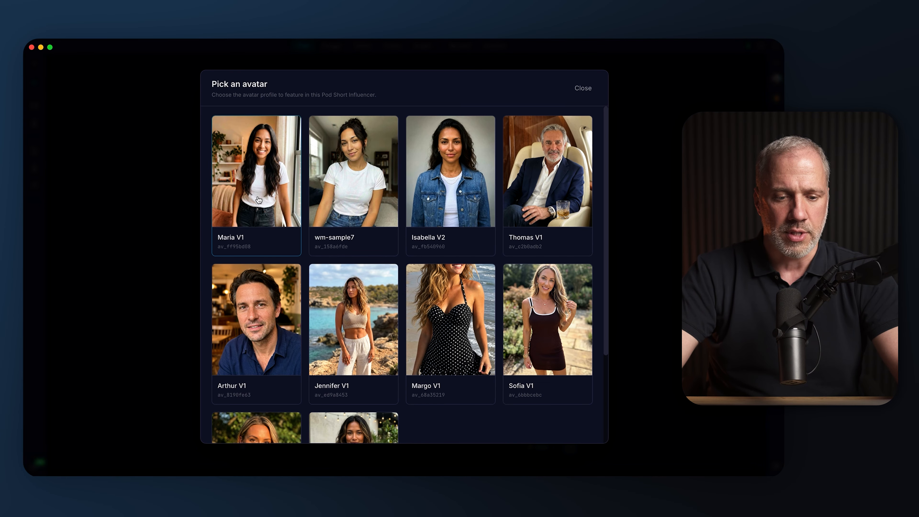
pyautogui.click(272, 202)
pyautogui.click(272, 264)
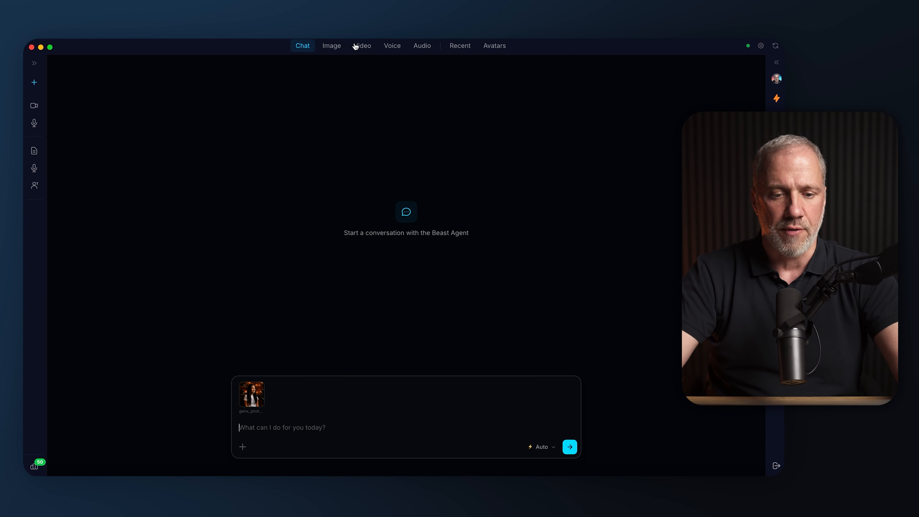
# Switch to video creation with the Brick & String Lights look still attached, and view the attachment options without adding anything
pyautogui.click(362, 46)
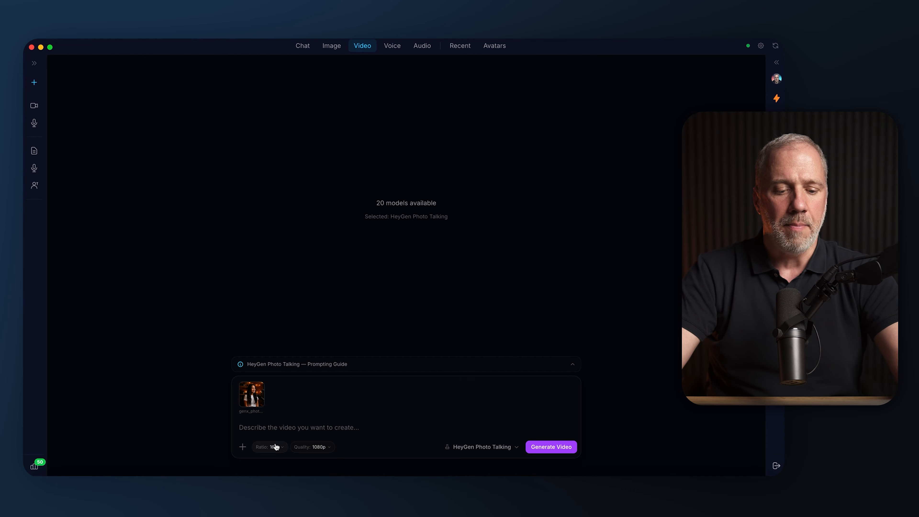
pyautogui.click(241, 448)
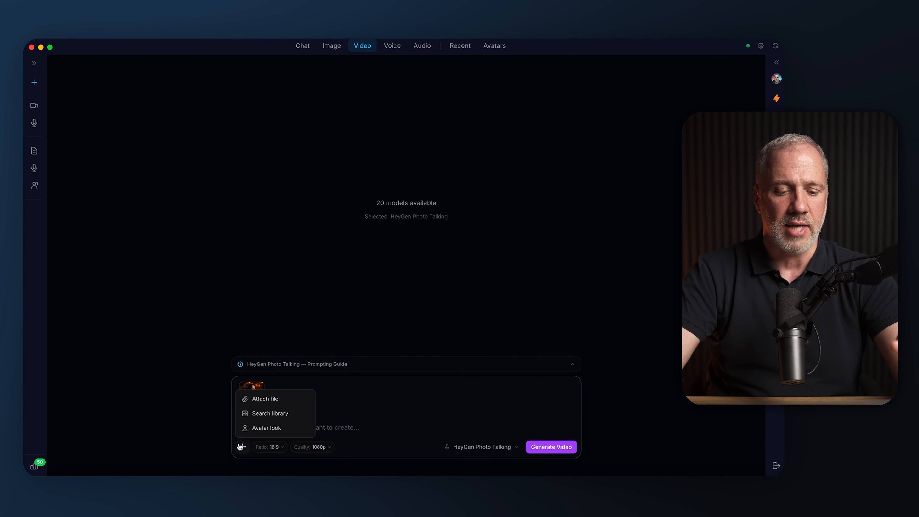
pyautogui.click(385, 408)
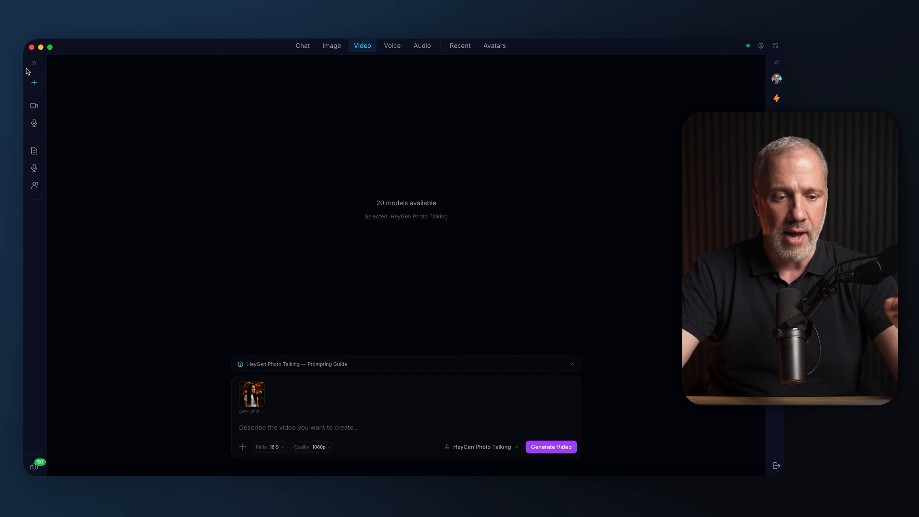
# Set up an avatar podcast in the Pod Shorts workflow with the avatar Maria V1 and its Brick & String Lights look
pyautogui.click(32, 64)
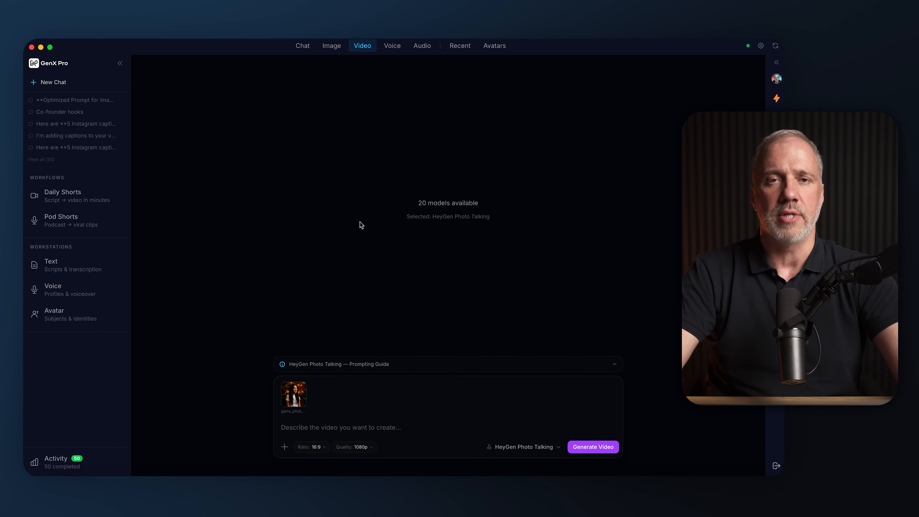
pyautogui.click(74, 219)
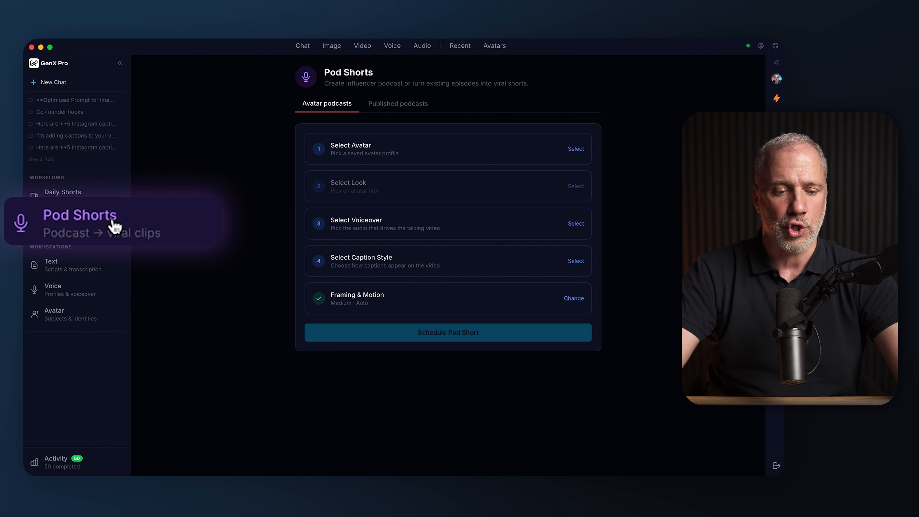
pyautogui.click(120, 64)
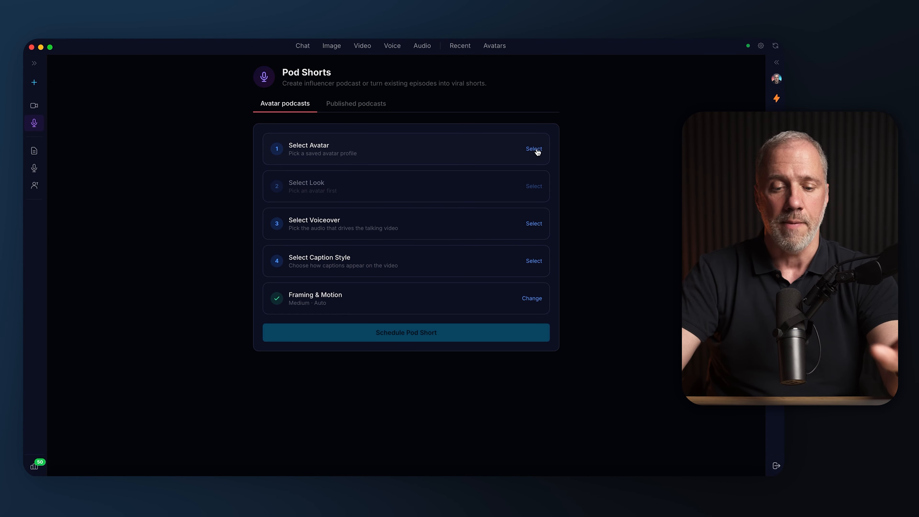
pyautogui.click(534, 149)
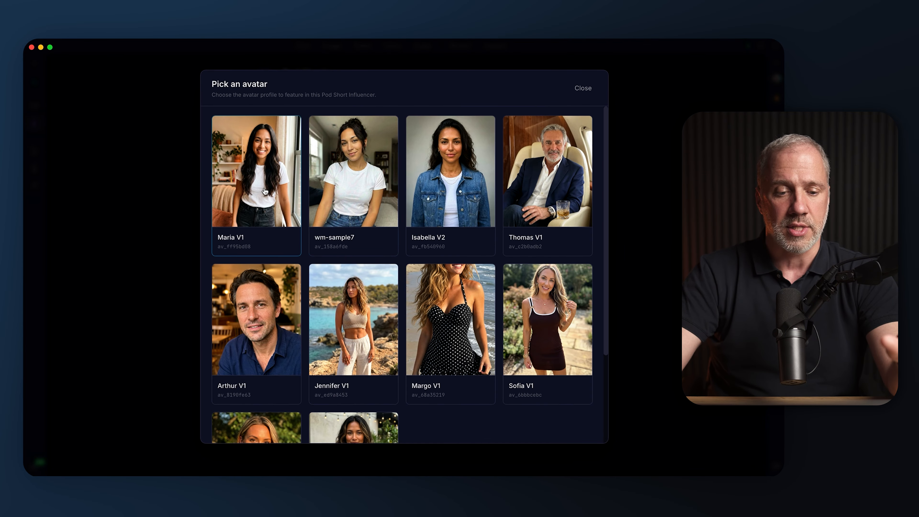
pyautogui.click(266, 191)
pyautogui.click(535, 185)
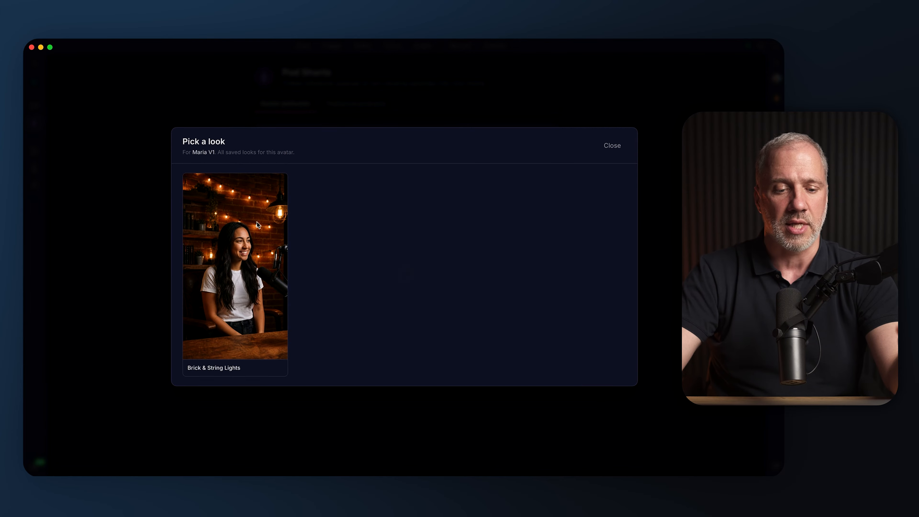
pyautogui.click(242, 227)
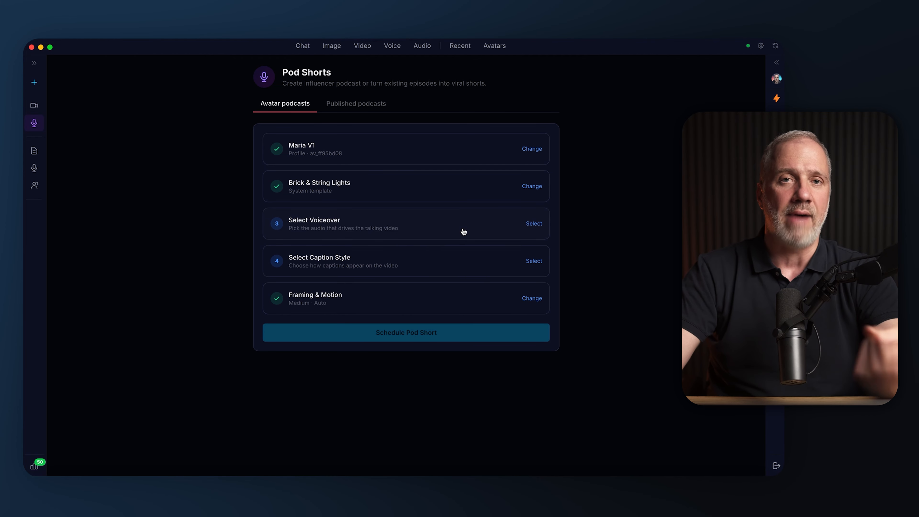
# Go to the saved avatars and open the first one to view its looks and poses
pyautogui.click(495, 47)
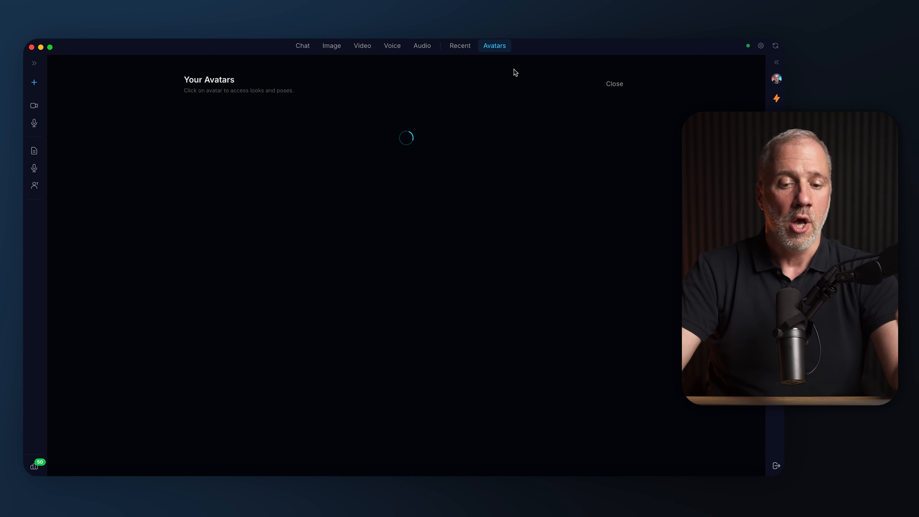
pyautogui.click(245, 191)
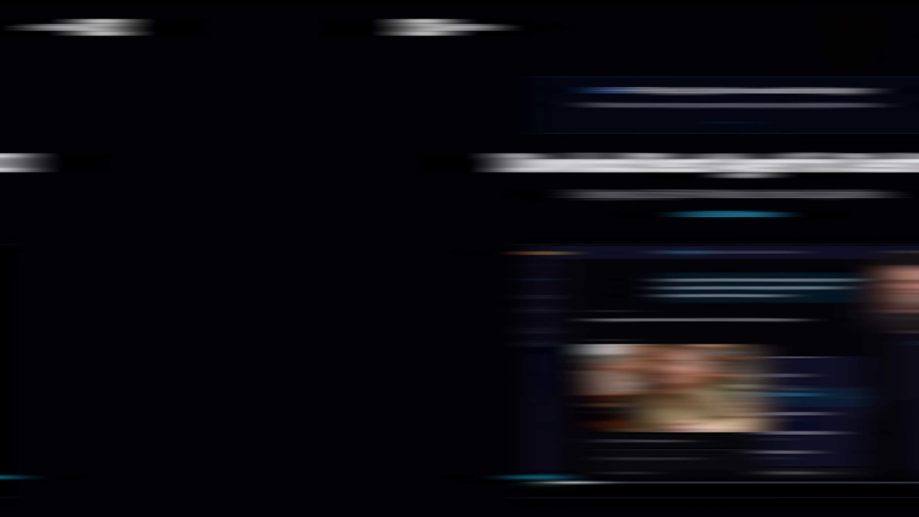
# Look through the GenX Pro download web page, from the demo video down to the Beast Agent feature list
pyautogui.scroll(-3, 459, 259)
pyautogui.scroll(-3, 460, 259)
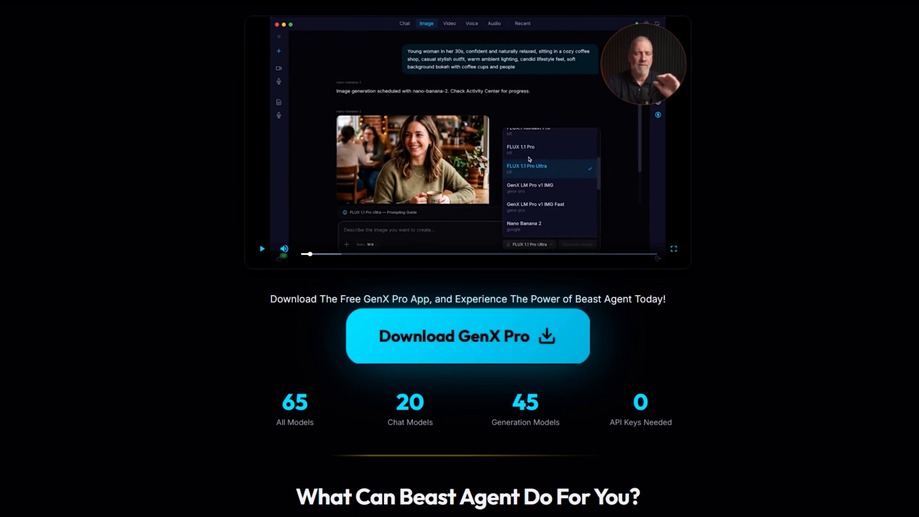
pyautogui.scroll(-7, 460, 258)
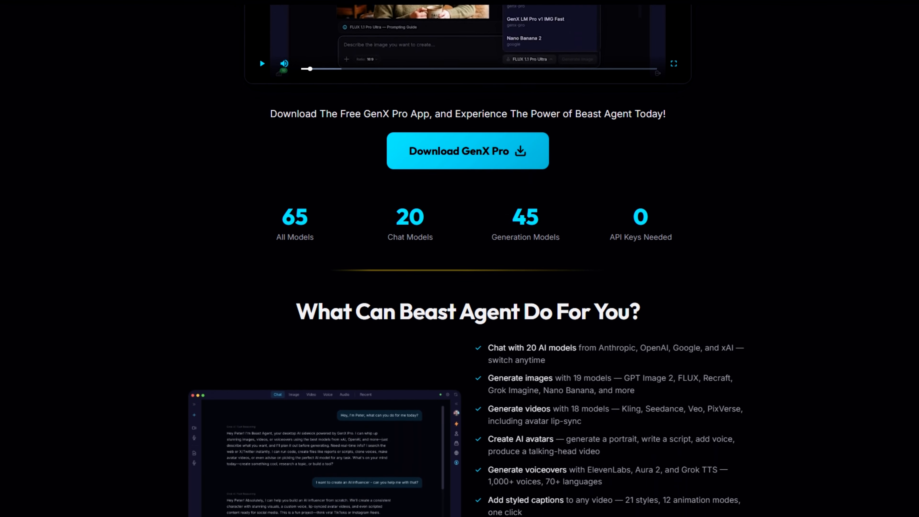
pyautogui.scroll(-5, 459, 258)
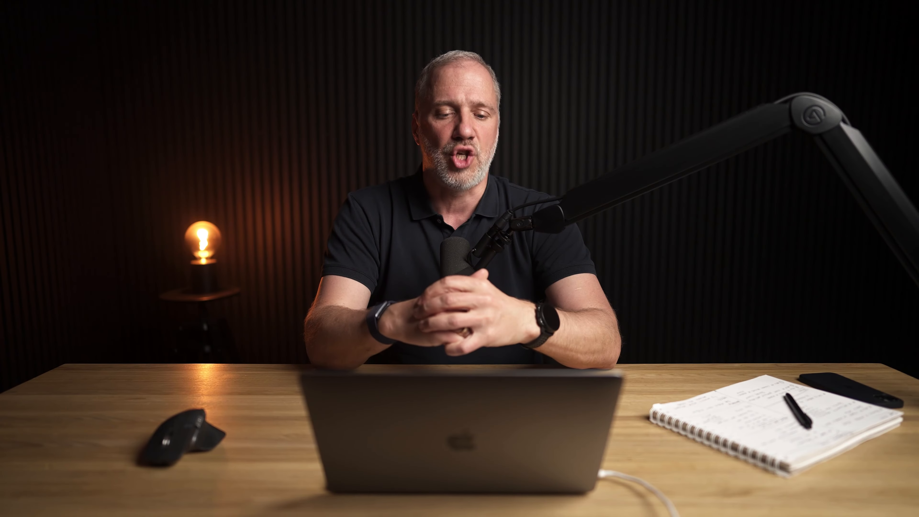